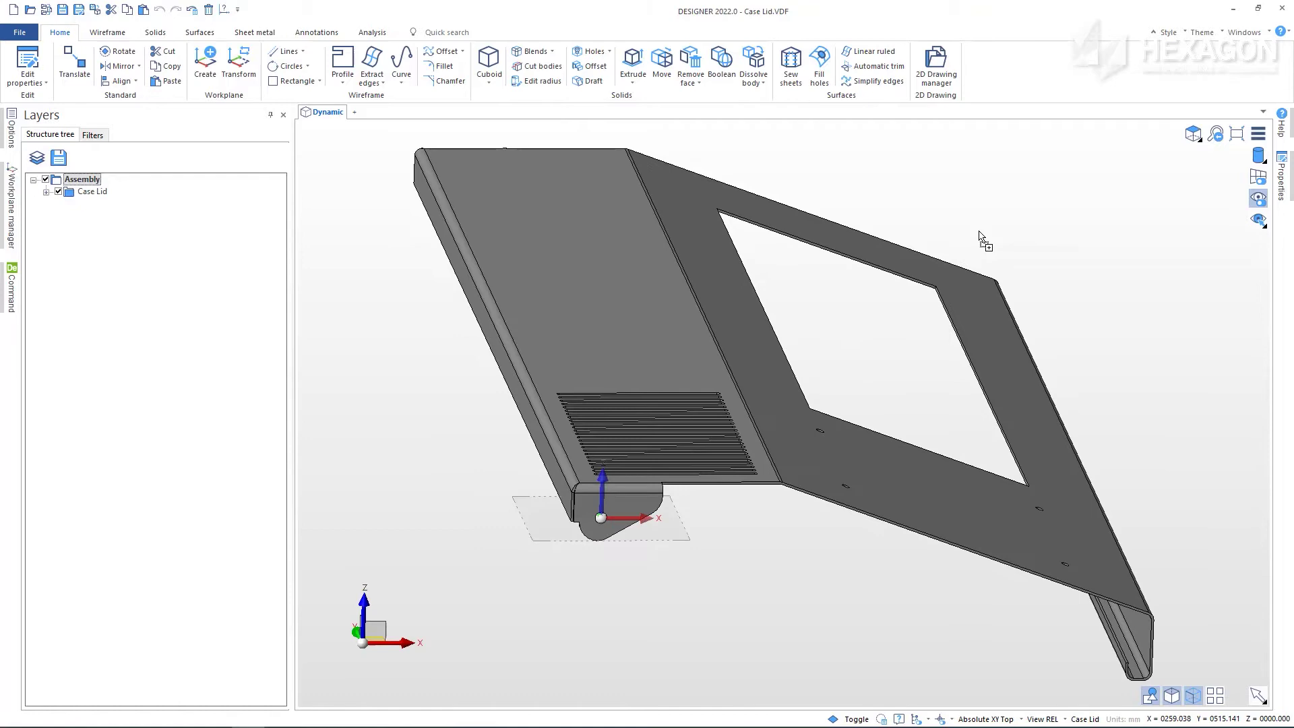
# Step: Orbit the Case Lid to a top-down view and zoom in on the vent slots
pyautogui.moveTo(981, 239); pyautogui.dragTo(658, 393, button='middle')
pyautogui.scroll(3, 653, 399)
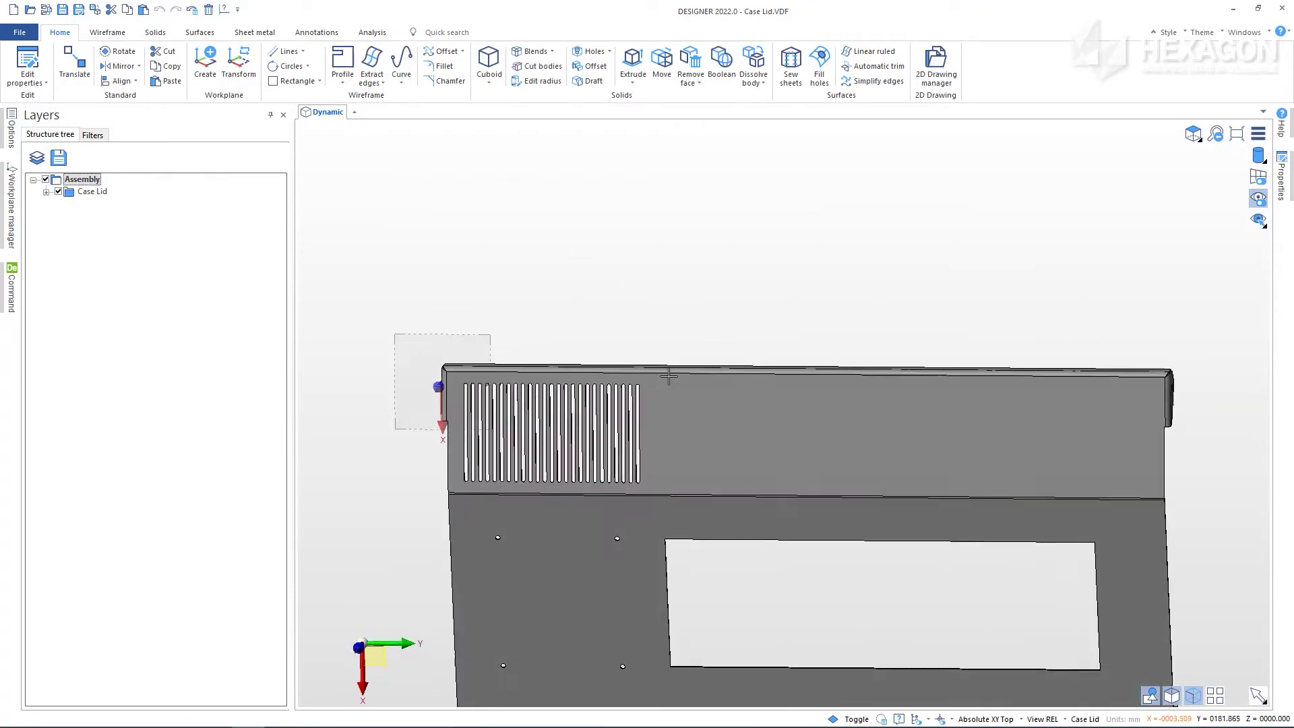
pyautogui.scroll(4, 645, 405)
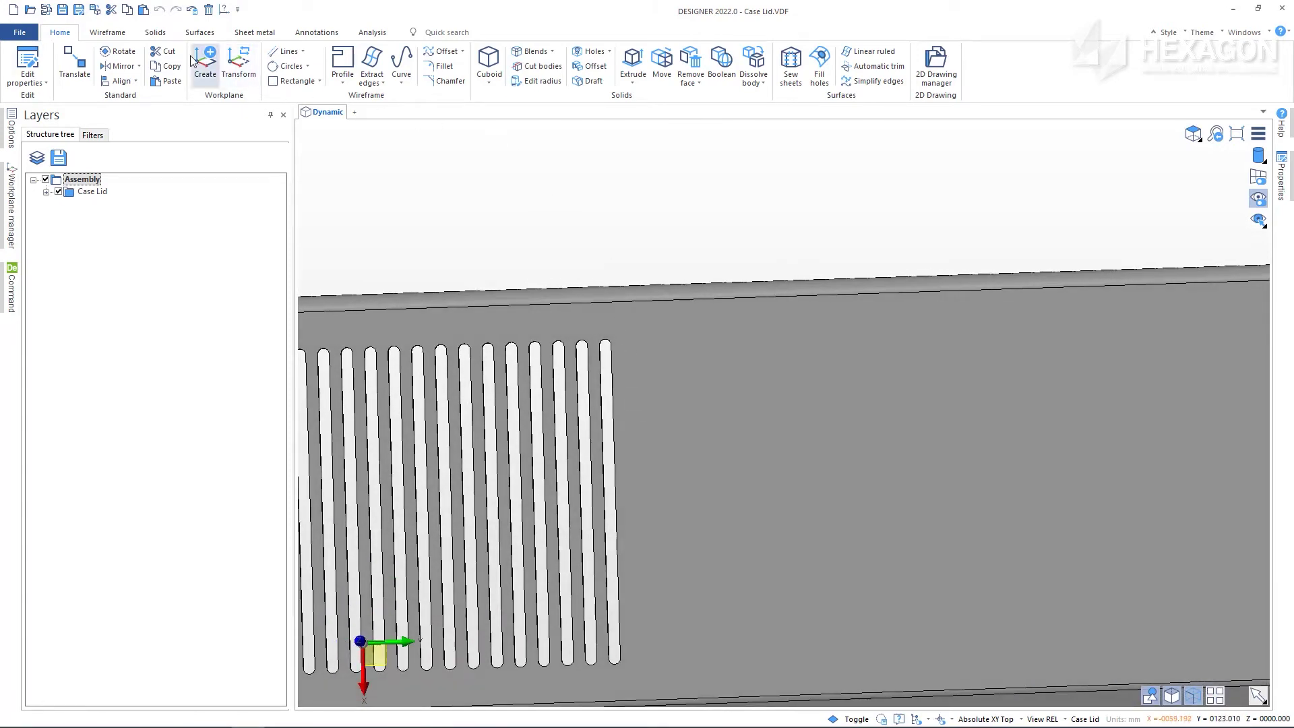
# Step: Start Translate feature from the Solids tab with the last vent slot's four faces selected
pyautogui.click(155, 34)
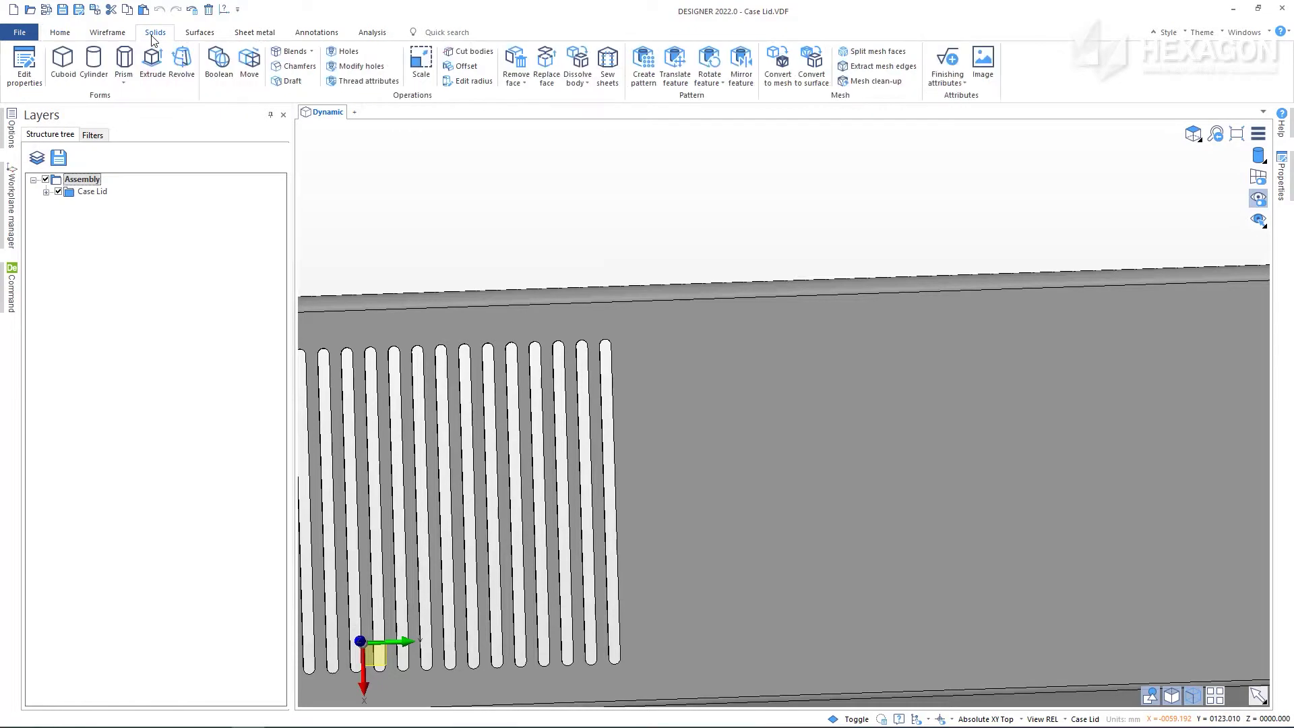
pyautogui.click(675, 76)
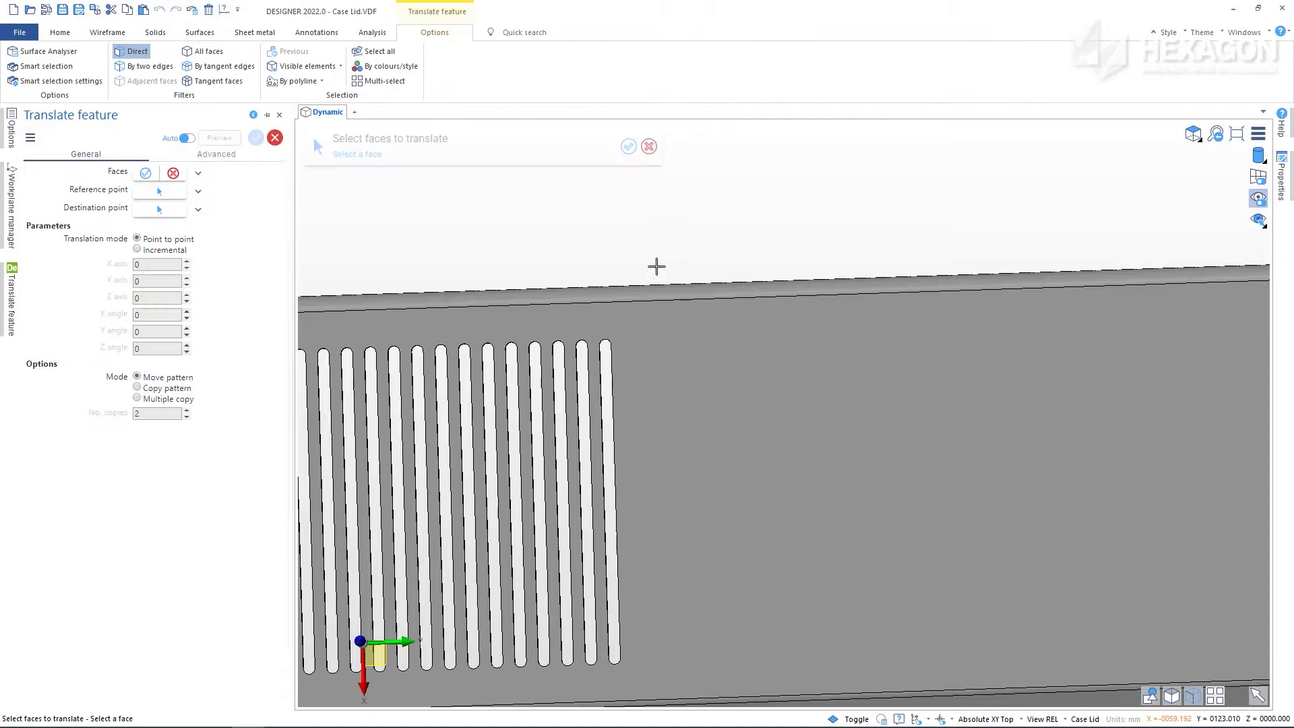
pyautogui.moveTo(593, 326); pyautogui.dragTo(691, 678)
pyautogui.press('Return')
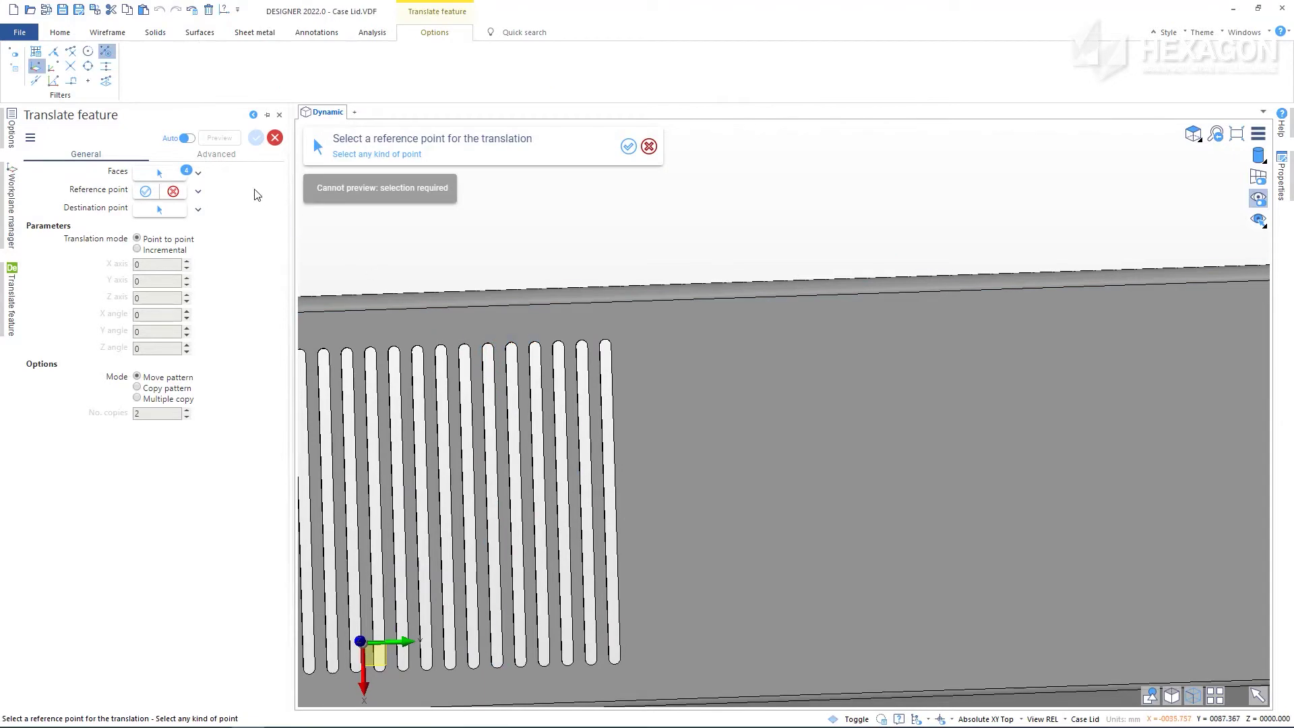
# Step: Set the translation to Incremental with Multiple copy and 10 copies, then open Y measurement options
pyautogui.click(138, 250)
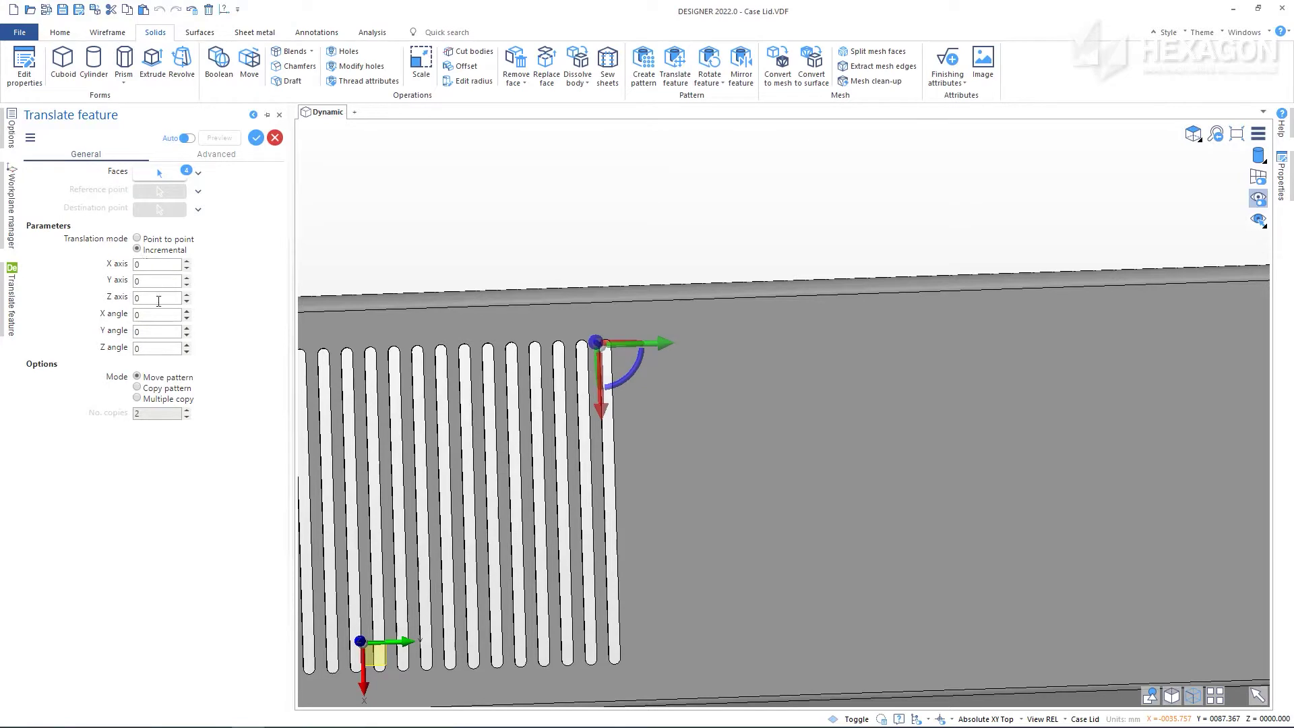
pyautogui.click(138, 399)
pyautogui.moveTo(139, 413); pyautogui.dragTo(132, 417)
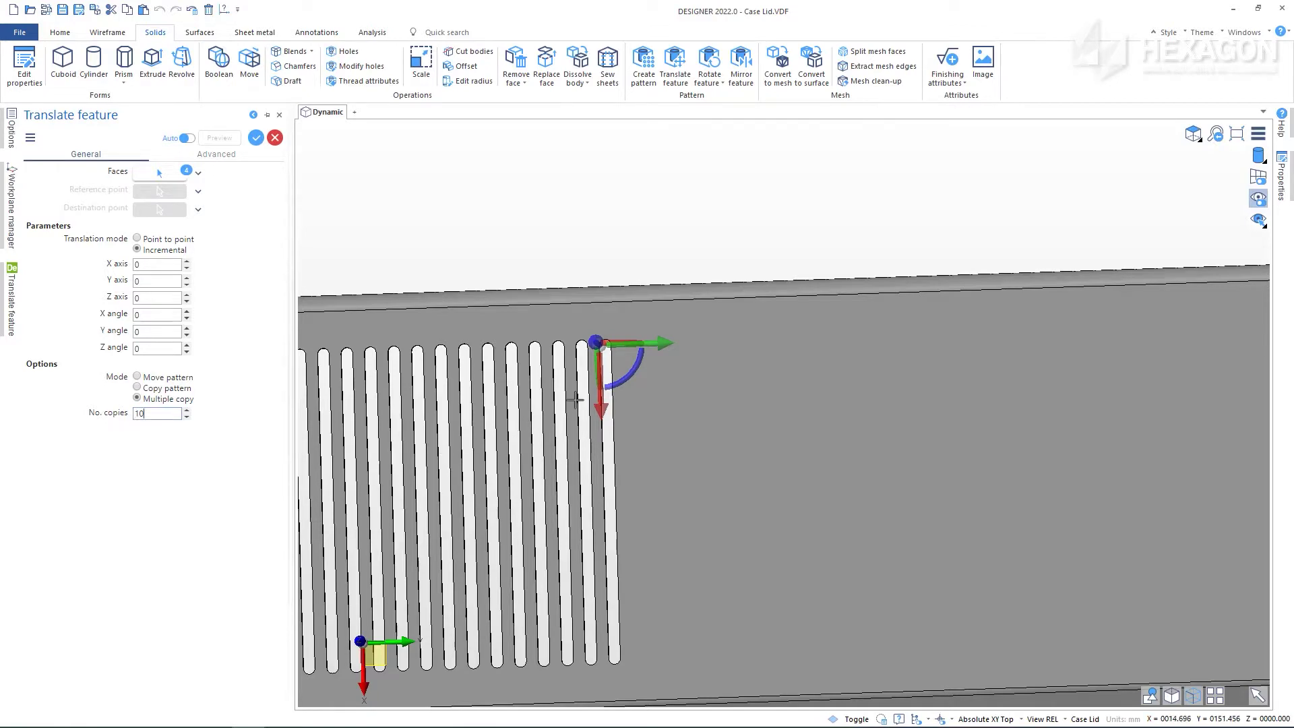
pyautogui.moveTo(667, 345)
pyautogui.click(733, 343)
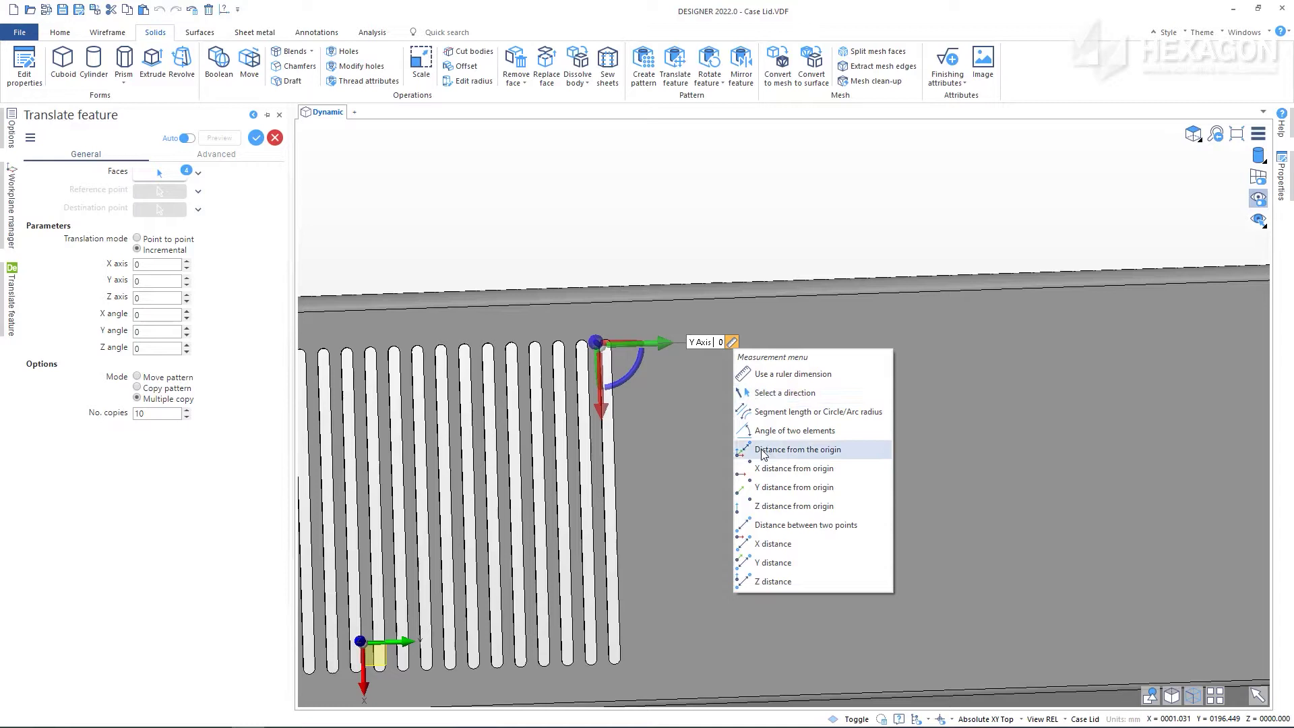
# Step: Measure the 6 mm Y pitch between two adjacent slots and apply the 10 slot copies
pyautogui.click(762, 563)
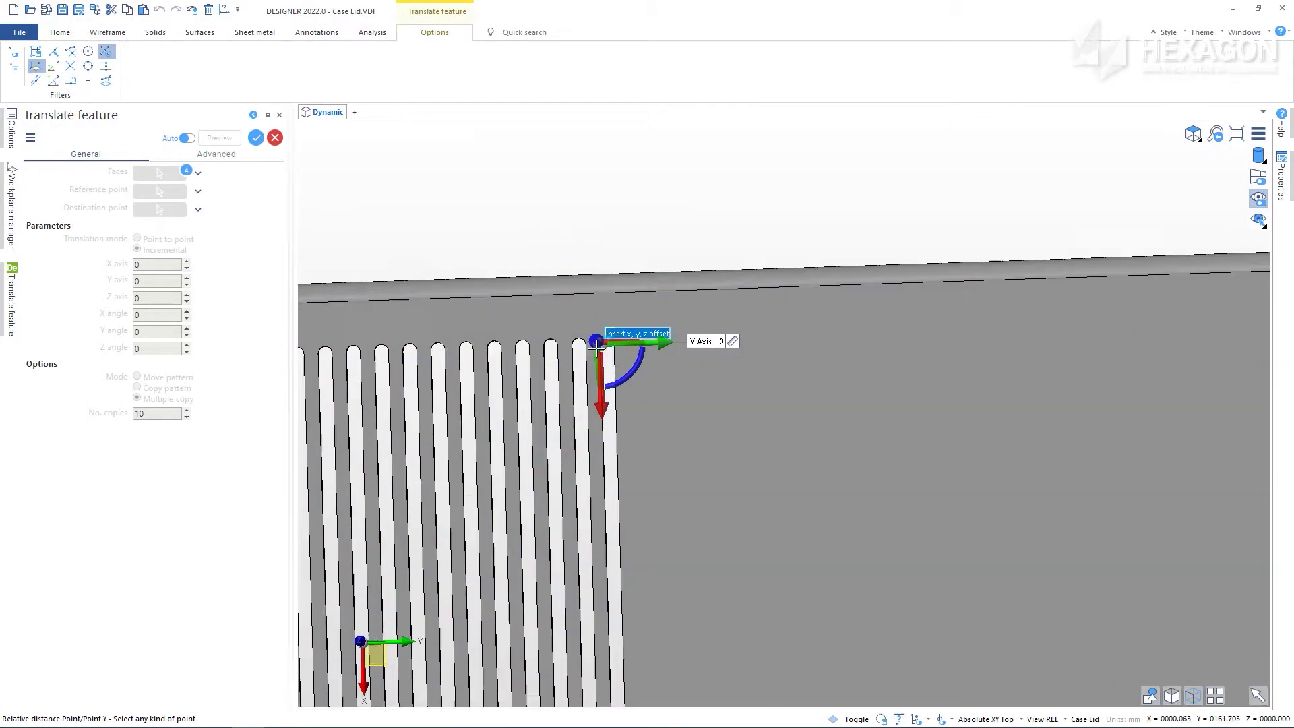
pyautogui.scroll(5, 596, 349)
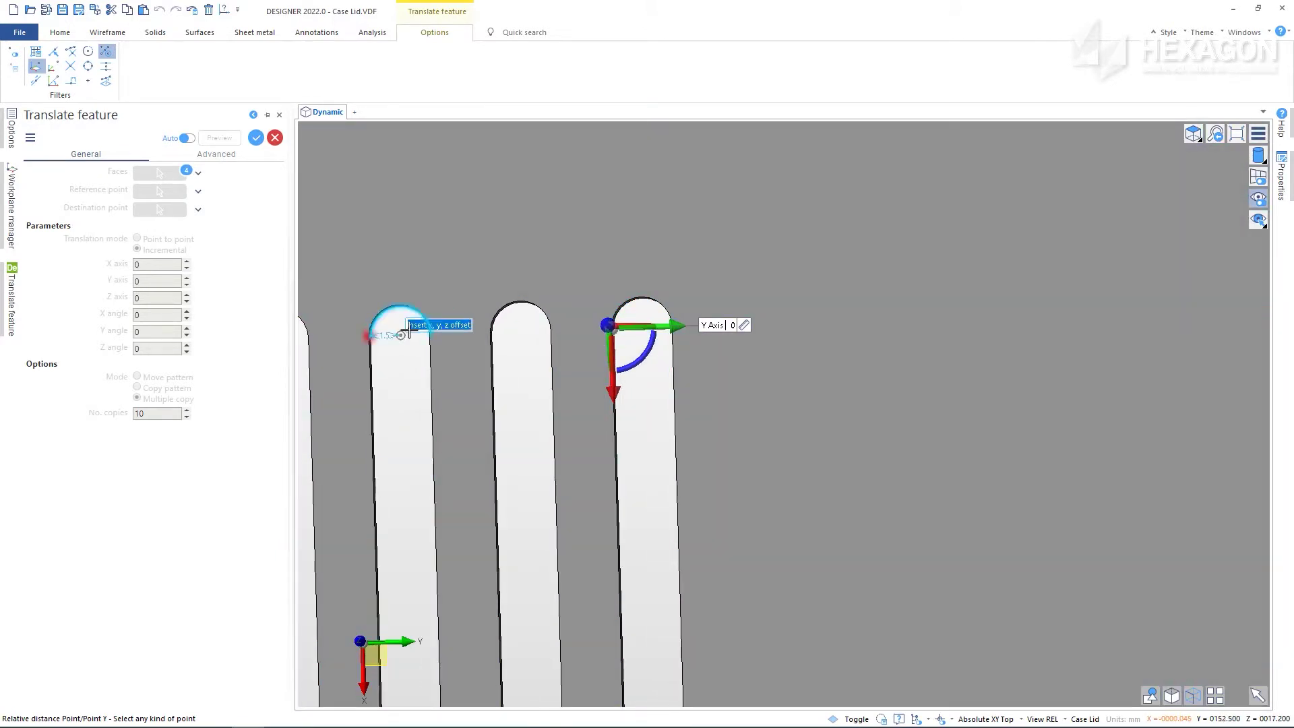
pyautogui.click(370, 335)
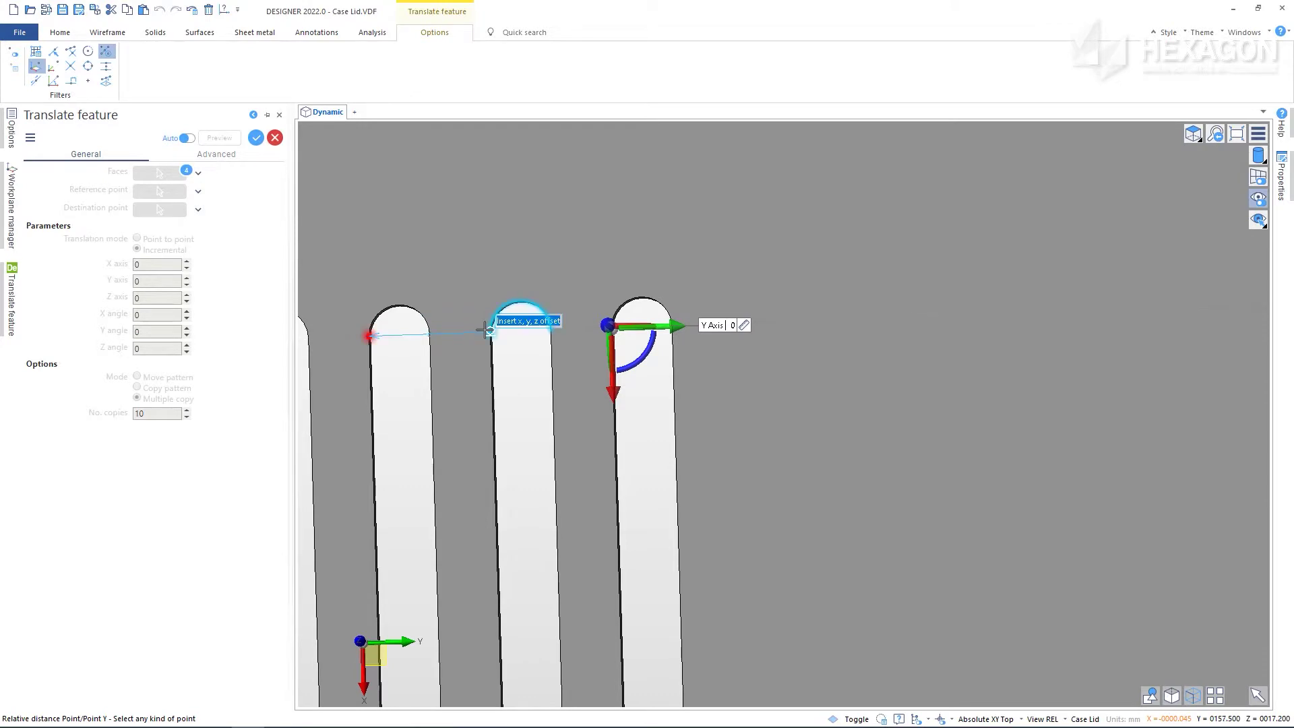
pyautogui.click(485, 329)
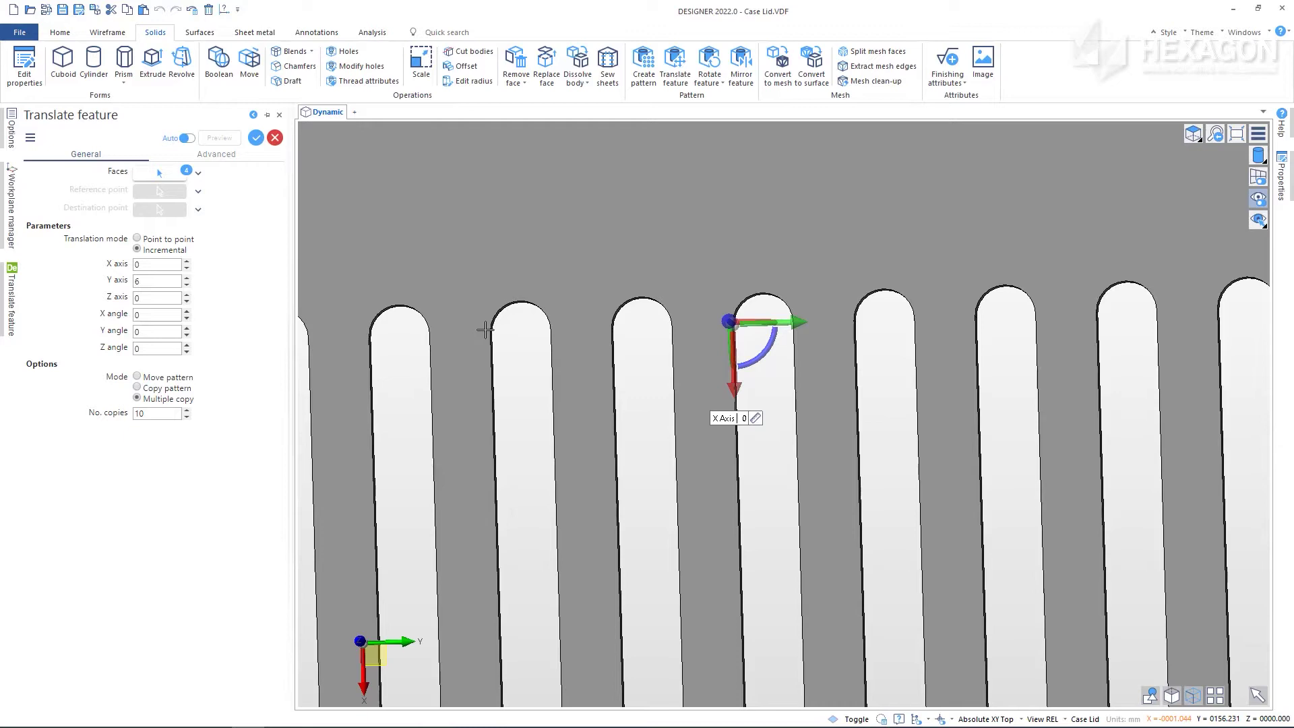
pyautogui.scroll(-3, 486, 329)
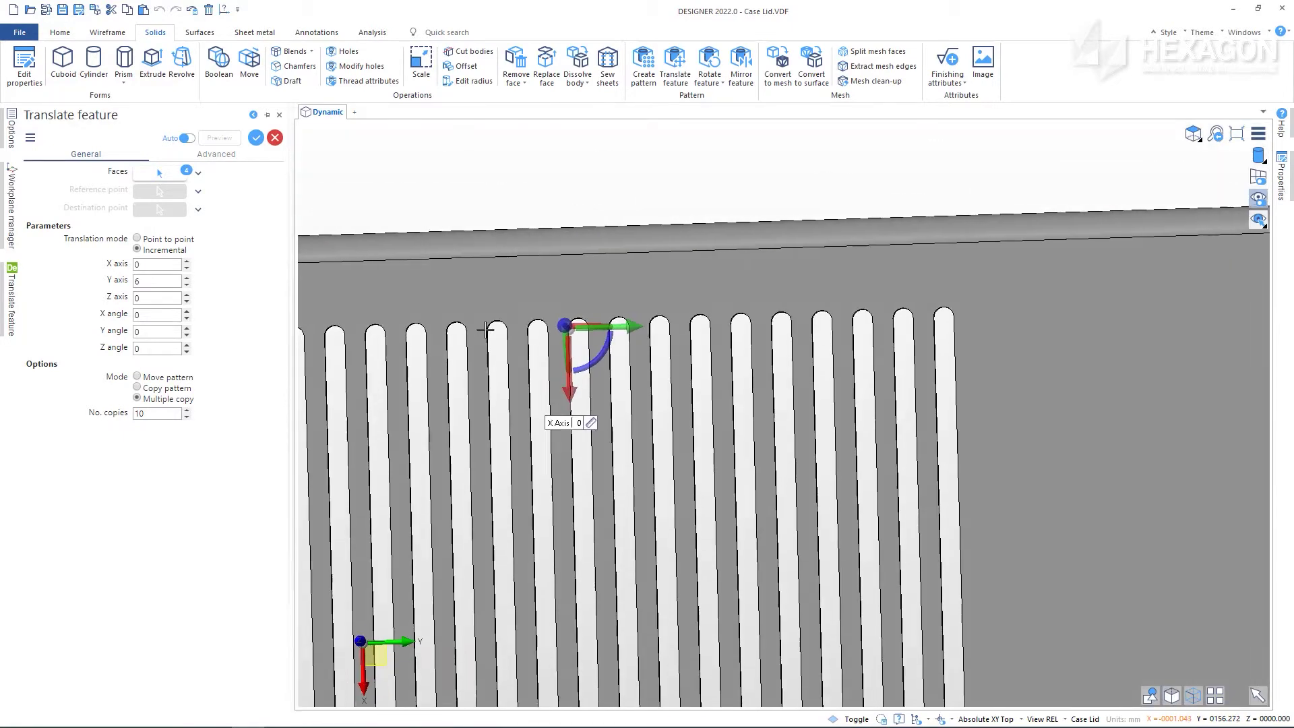
pyautogui.scroll(-3, 486, 329)
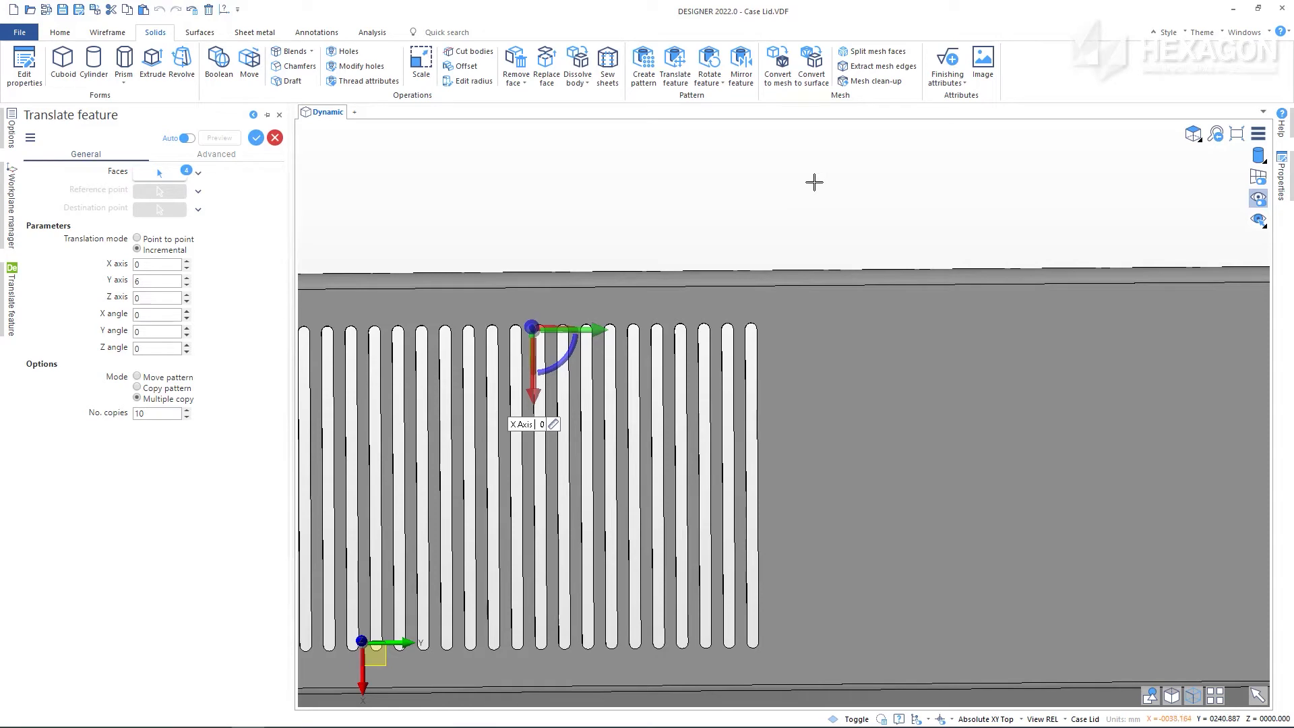
pyautogui.press('Return')
# Step: Exit the Translate feature tool, keeping the lengthened row of vent slots
pyautogui.press('Escape')
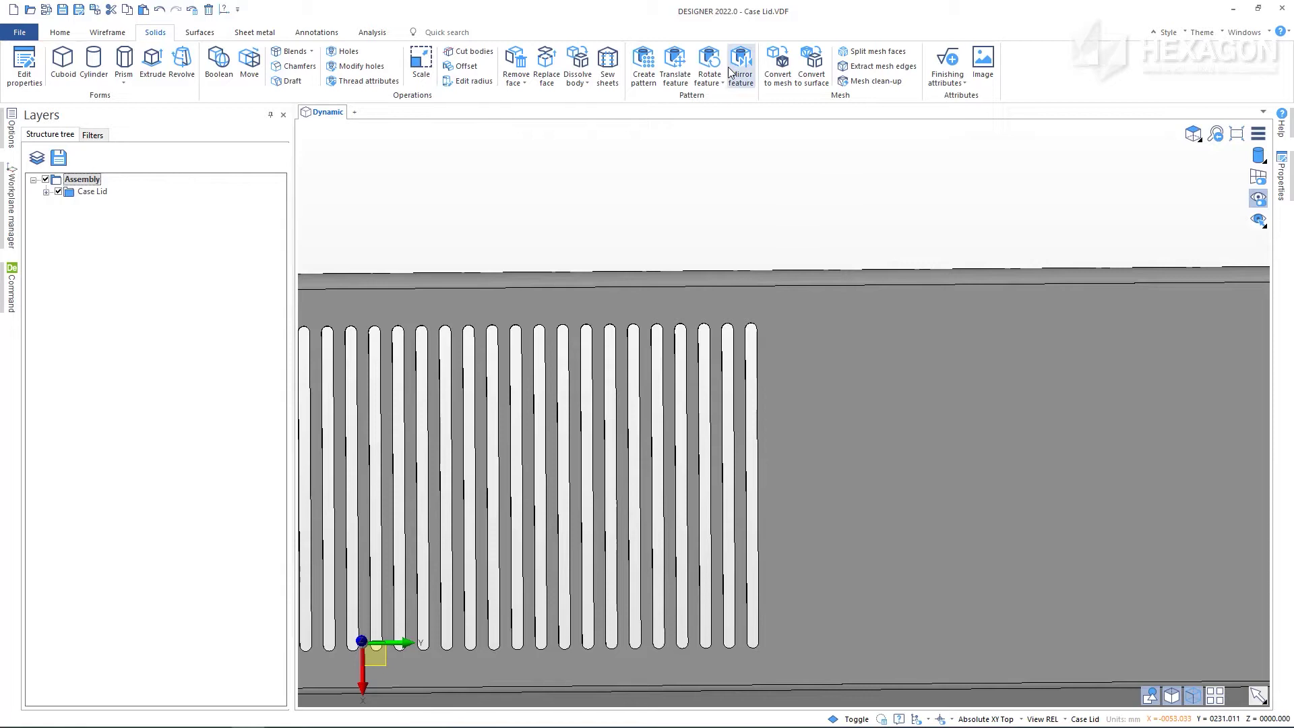
# Step: Select the last vent slot for translating and snap its pivot to the top arc centre
pyautogui.click(682, 68)
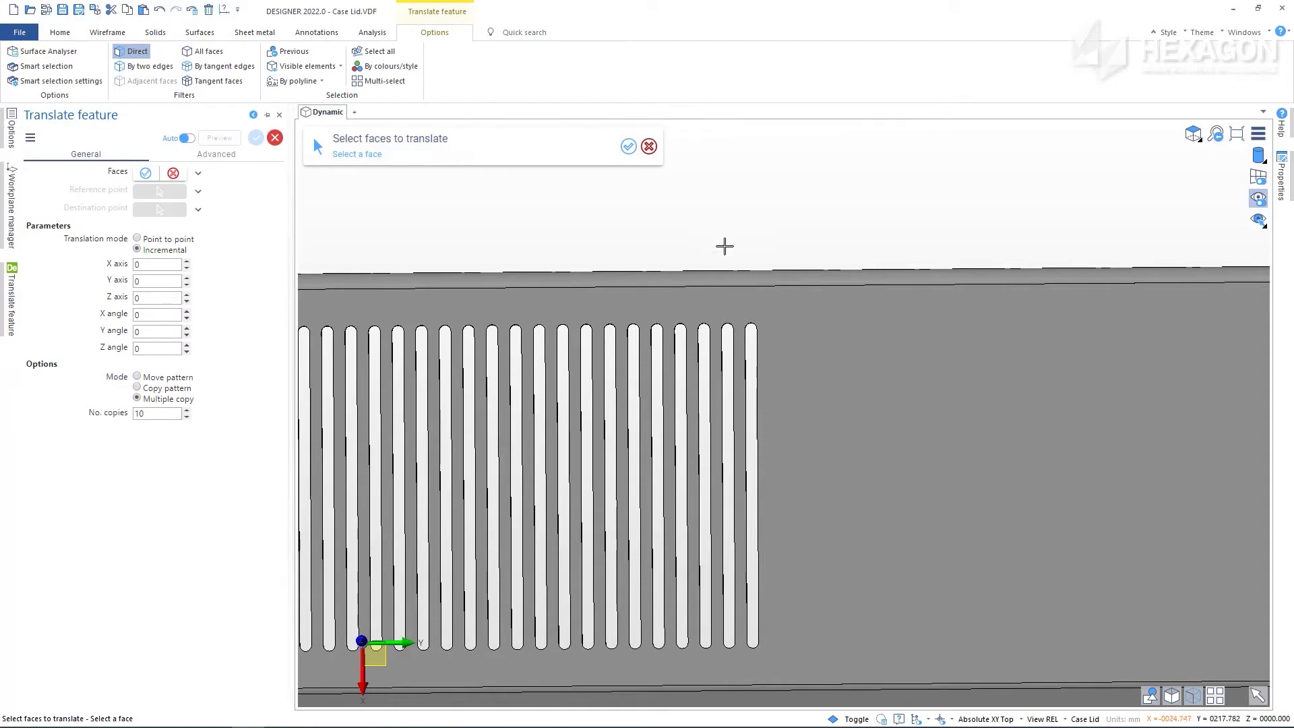
pyautogui.click(742, 322)
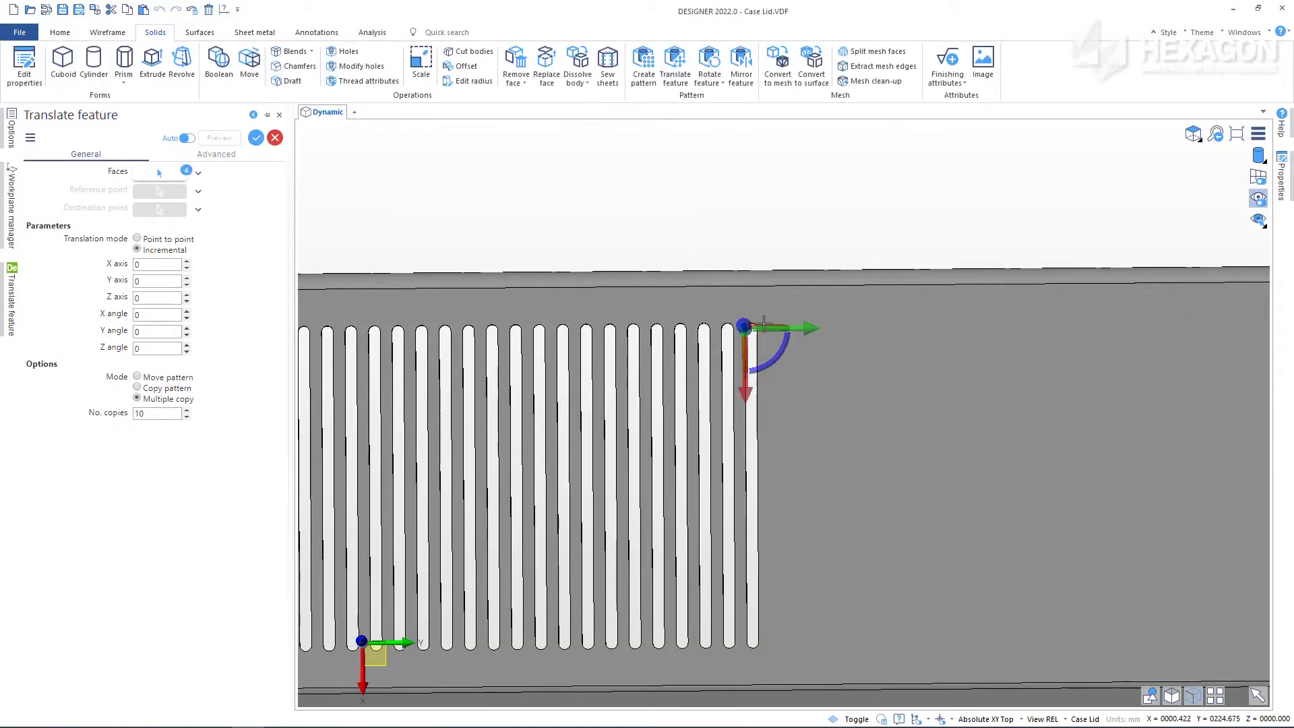
pyautogui.scroll(6, 742, 326)
pyautogui.scroll(2, 741, 326)
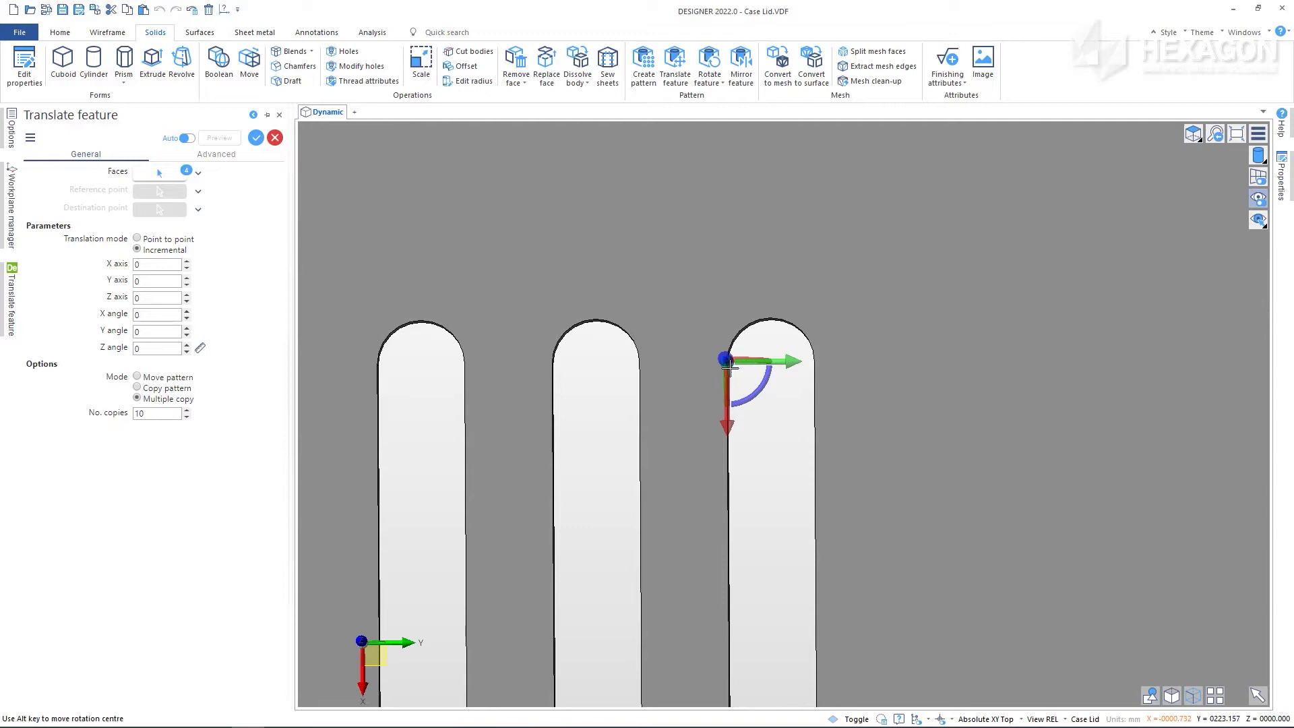
pyautogui.moveTo(728, 367); pyautogui.dragTo(749, 334)
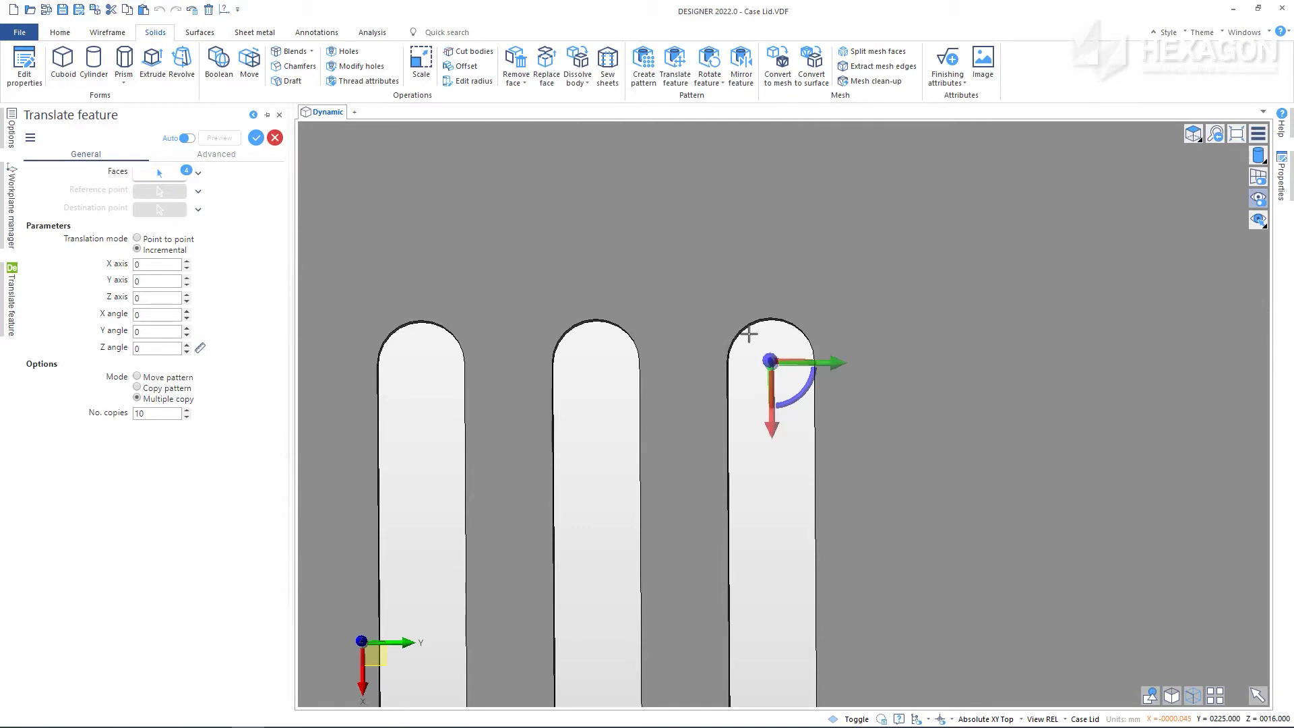
pyautogui.scroll(-3, 749, 334)
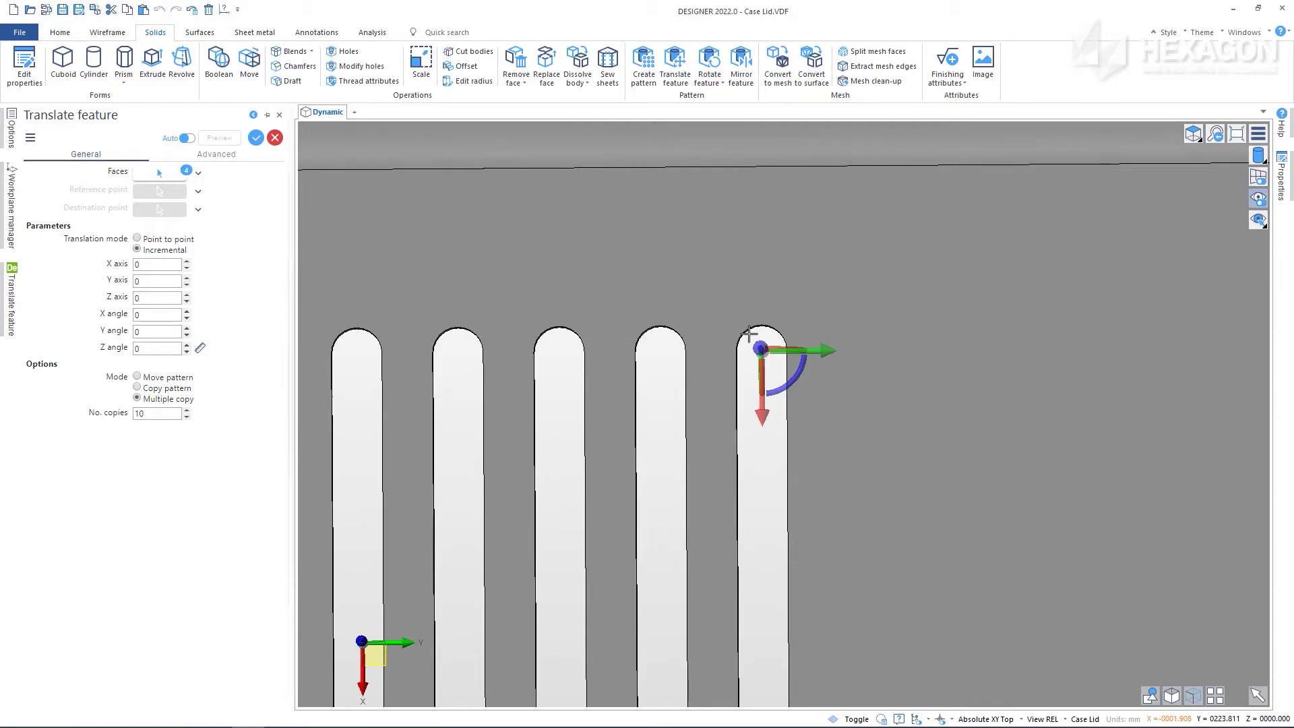
# Step: Move the last slot X 1.5, Y -1.5 with a 90° Z rotation, then reselect its faces
pyautogui.doubleClick(134, 348)
pyautogui.click(137, 377)
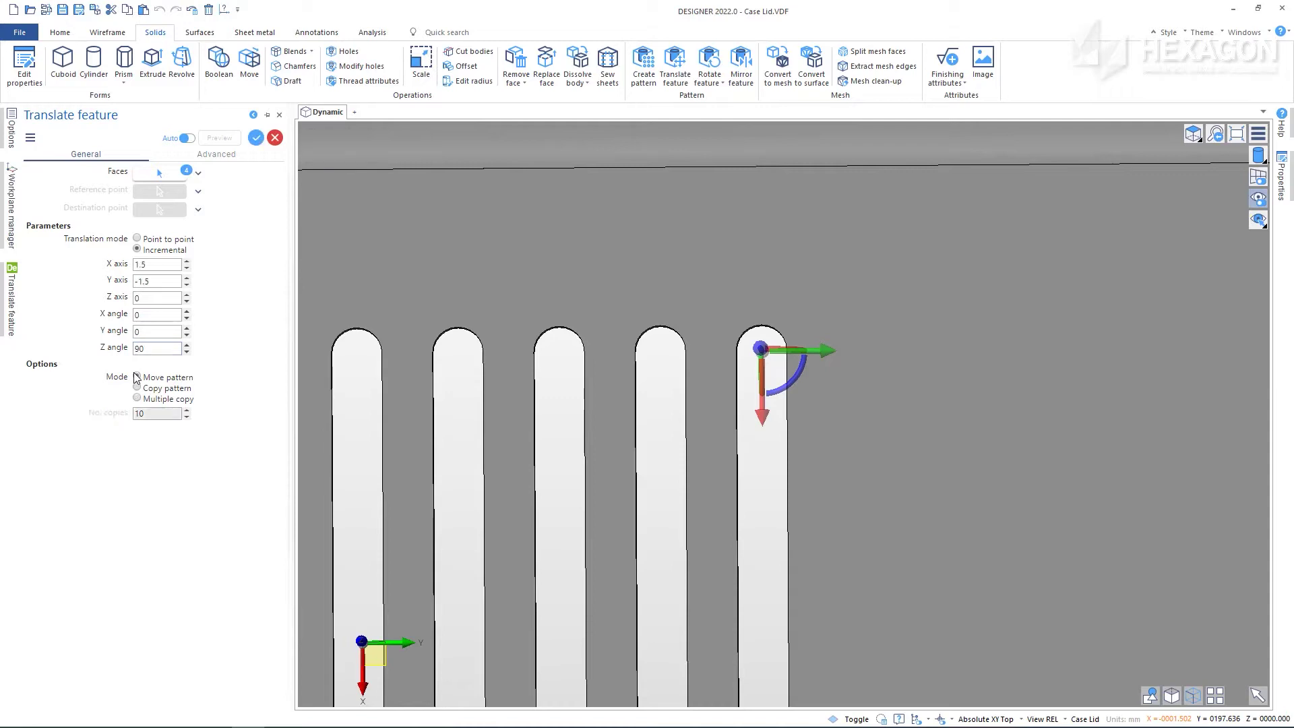
pyautogui.scroll(-1, 377, 353)
pyautogui.scroll(-1, 377, 353)
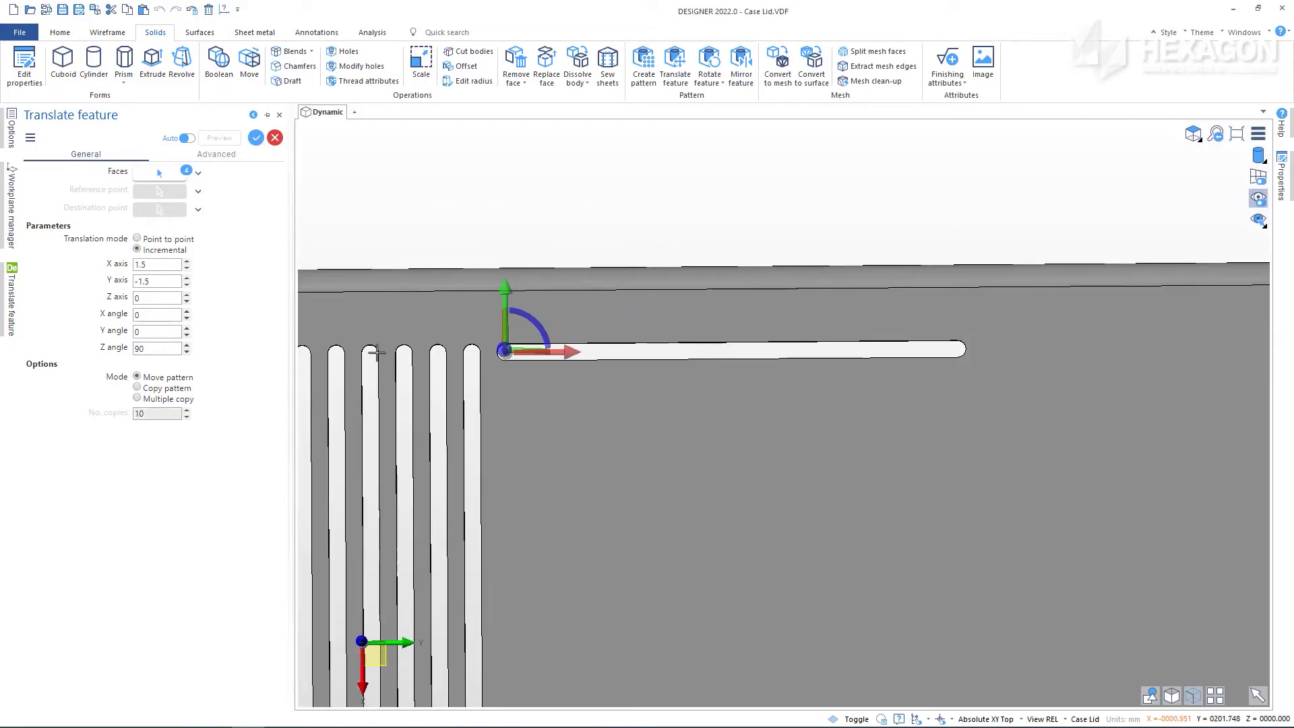
pyautogui.press('Return')
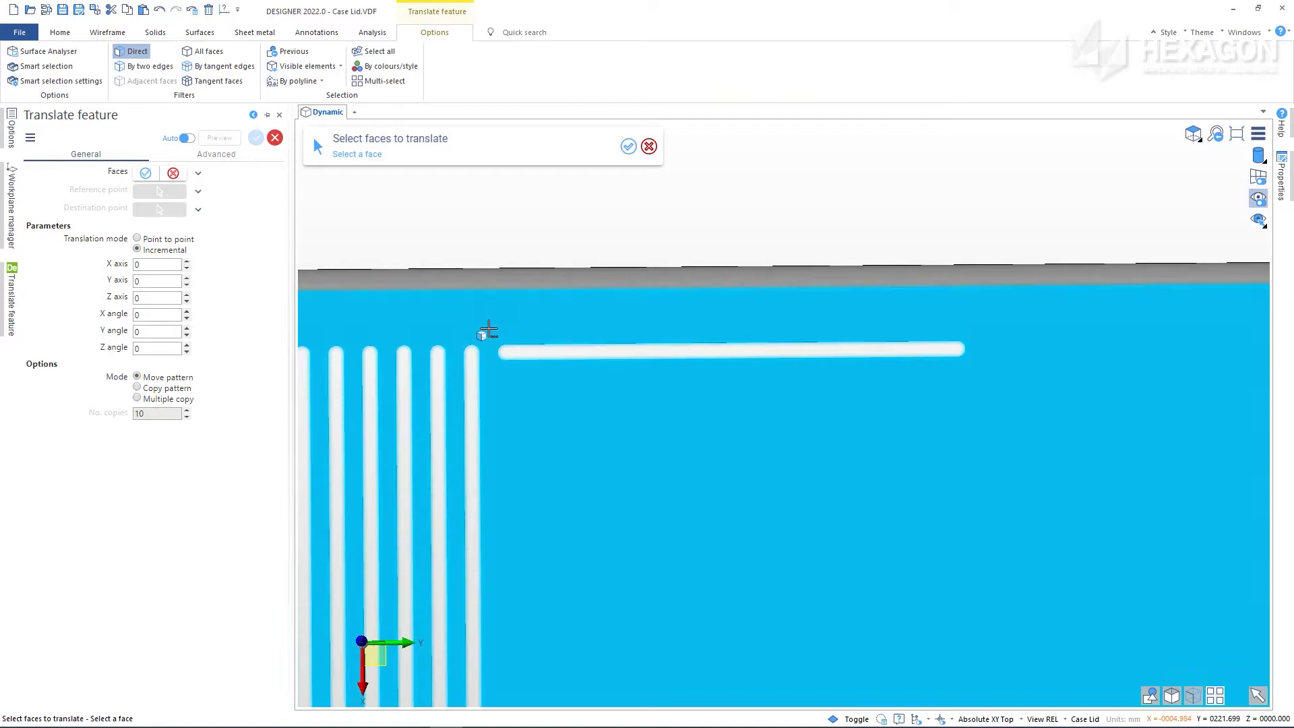
pyautogui.moveTo(489, 327); pyautogui.dragTo(1072, 409)
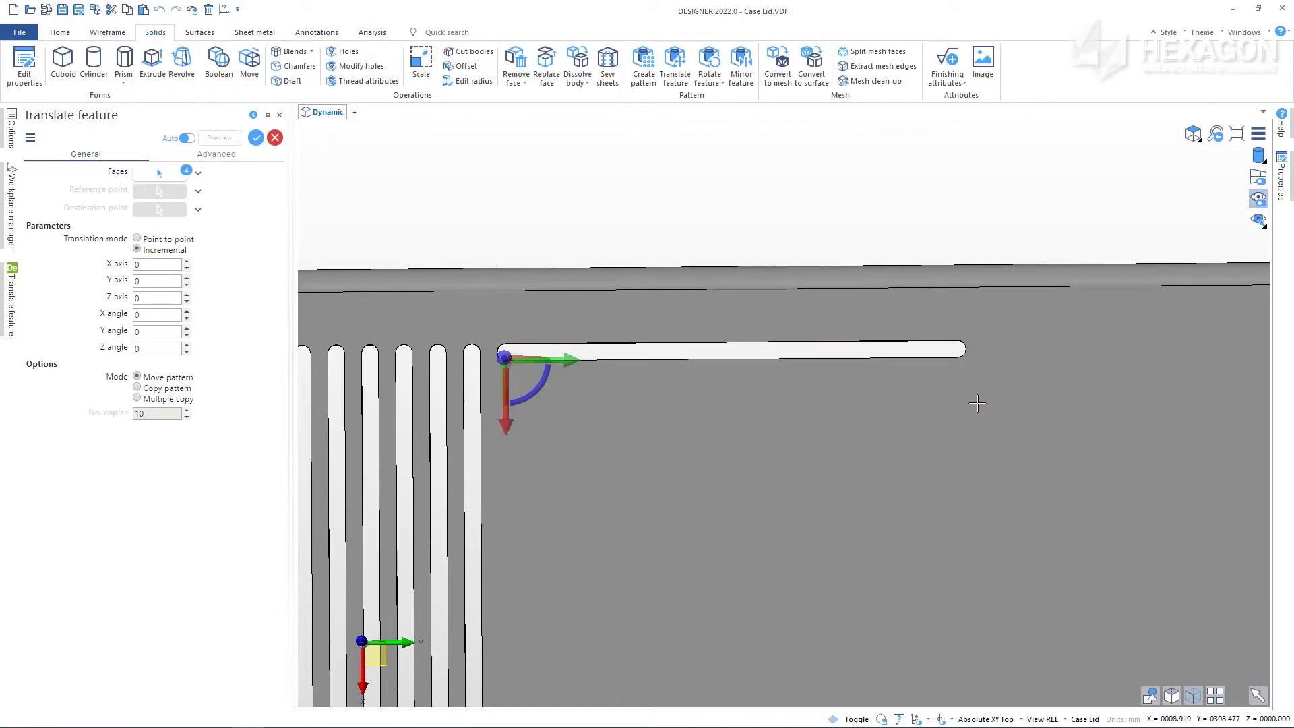
# Step: Begin a Y-distance measurement for the slot's X offset, picking the first point on a slot edge
pyautogui.click(506, 424)
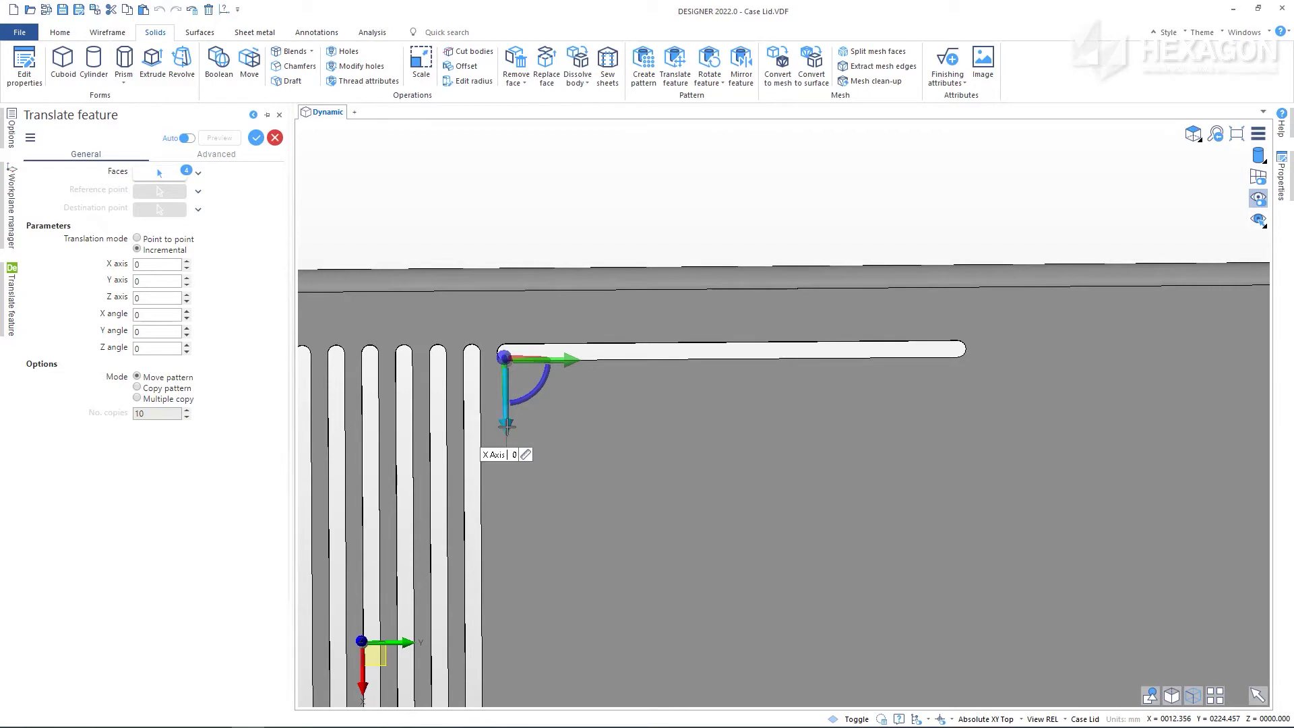
pyautogui.click(527, 456)
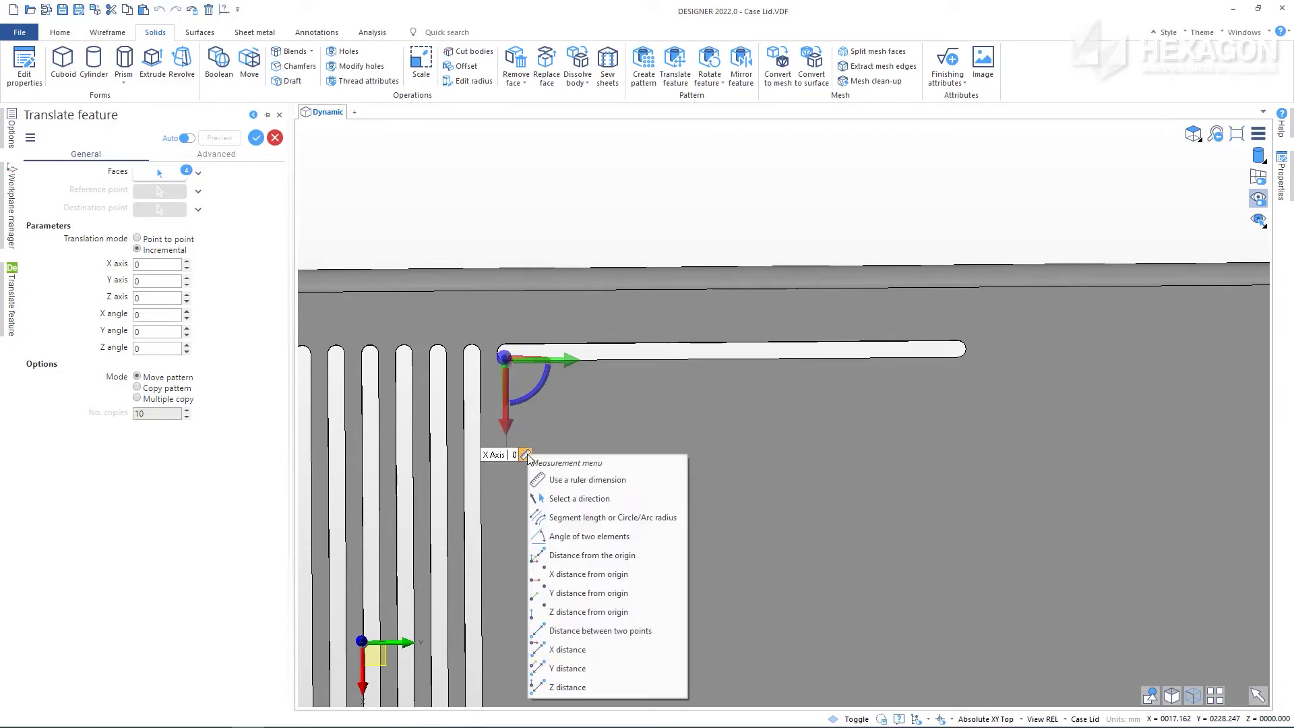
pyautogui.click(567, 669)
pyautogui.scroll(3, 432, 359)
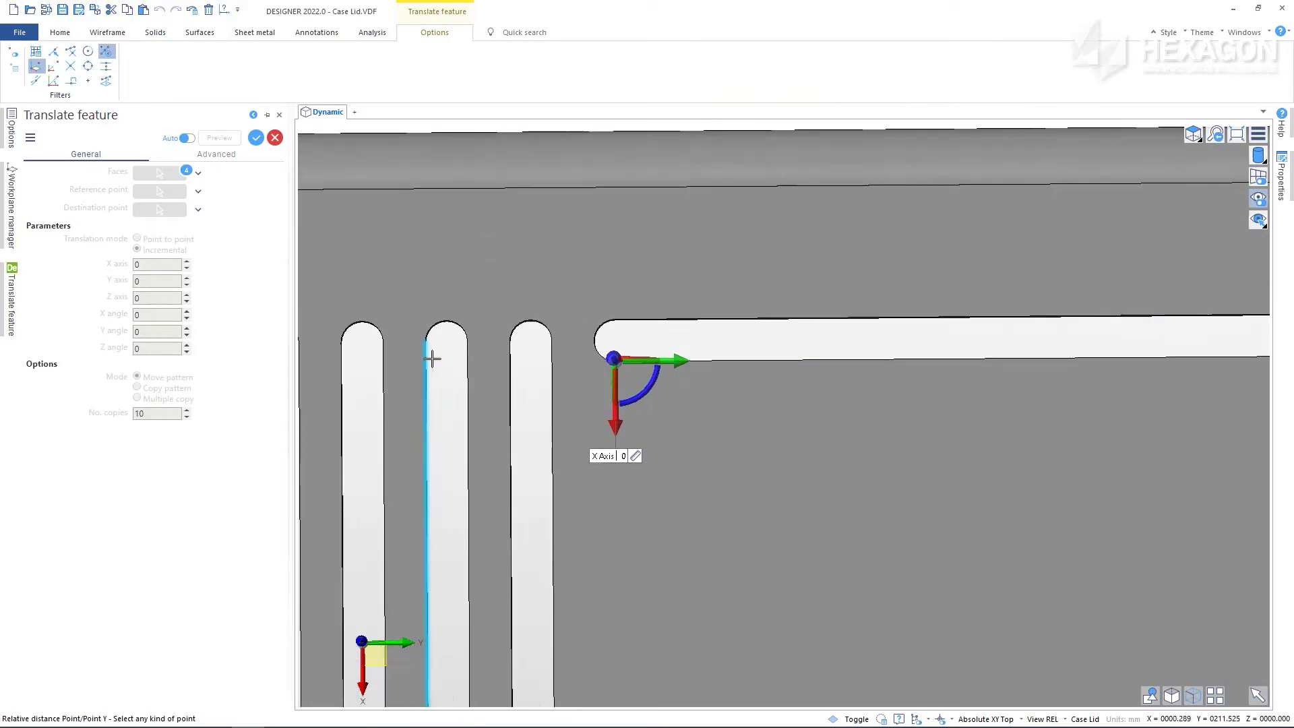
pyautogui.scroll(3, 433, 359)
pyautogui.click(420, 325)
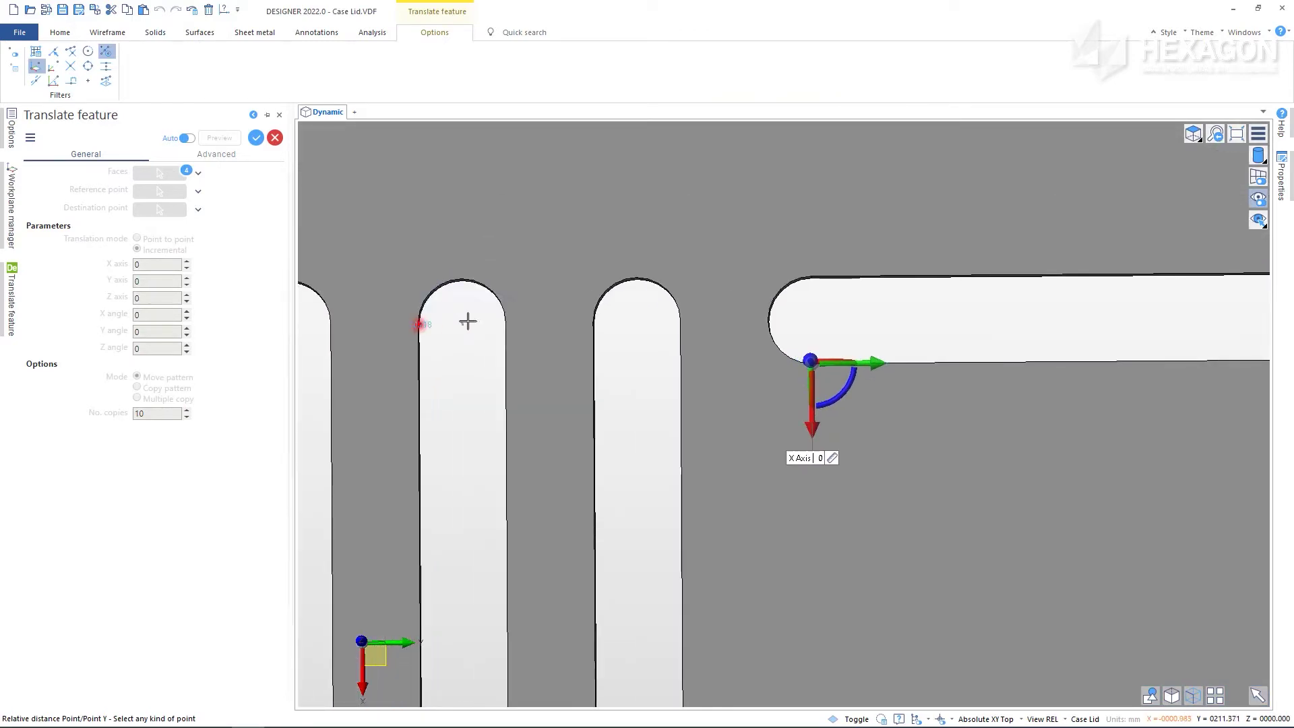
# Step: Finish the 6 mm gap measurement and copy the horizontal slot 13 times down the lid
pyautogui.click(592, 325)
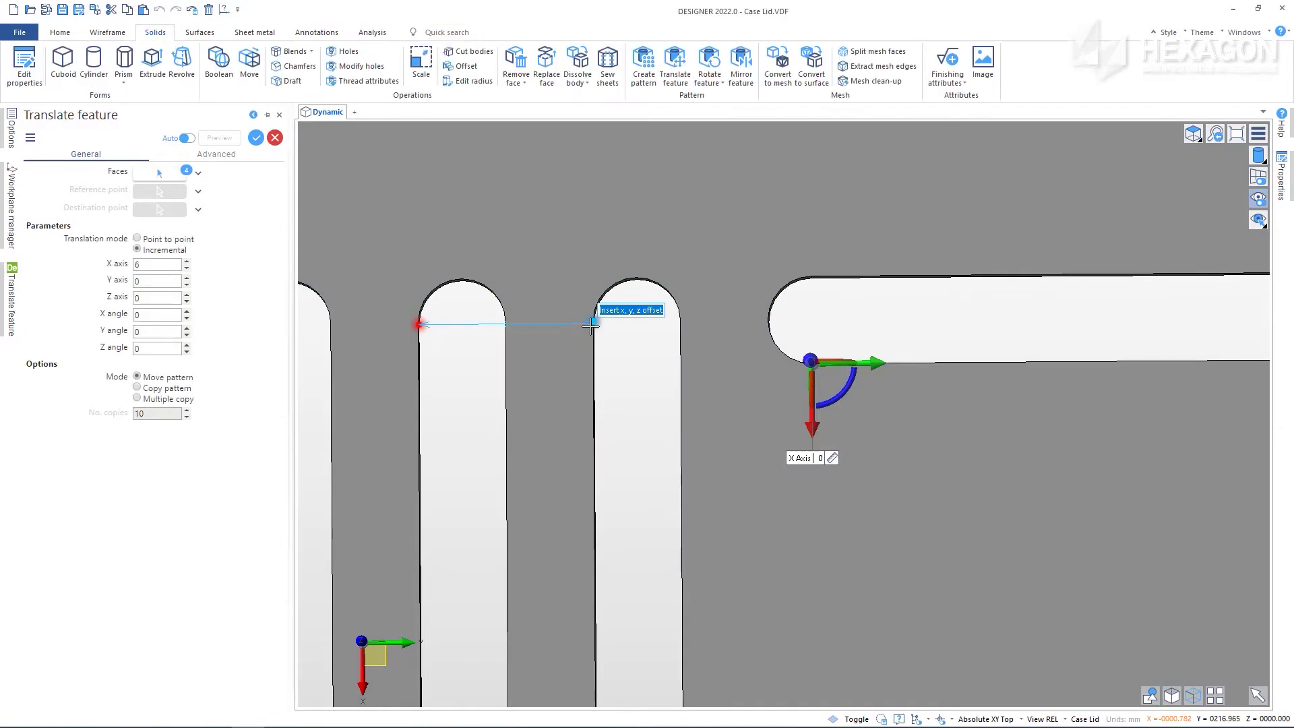
pyautogui.scroll(-5, 384, 393)
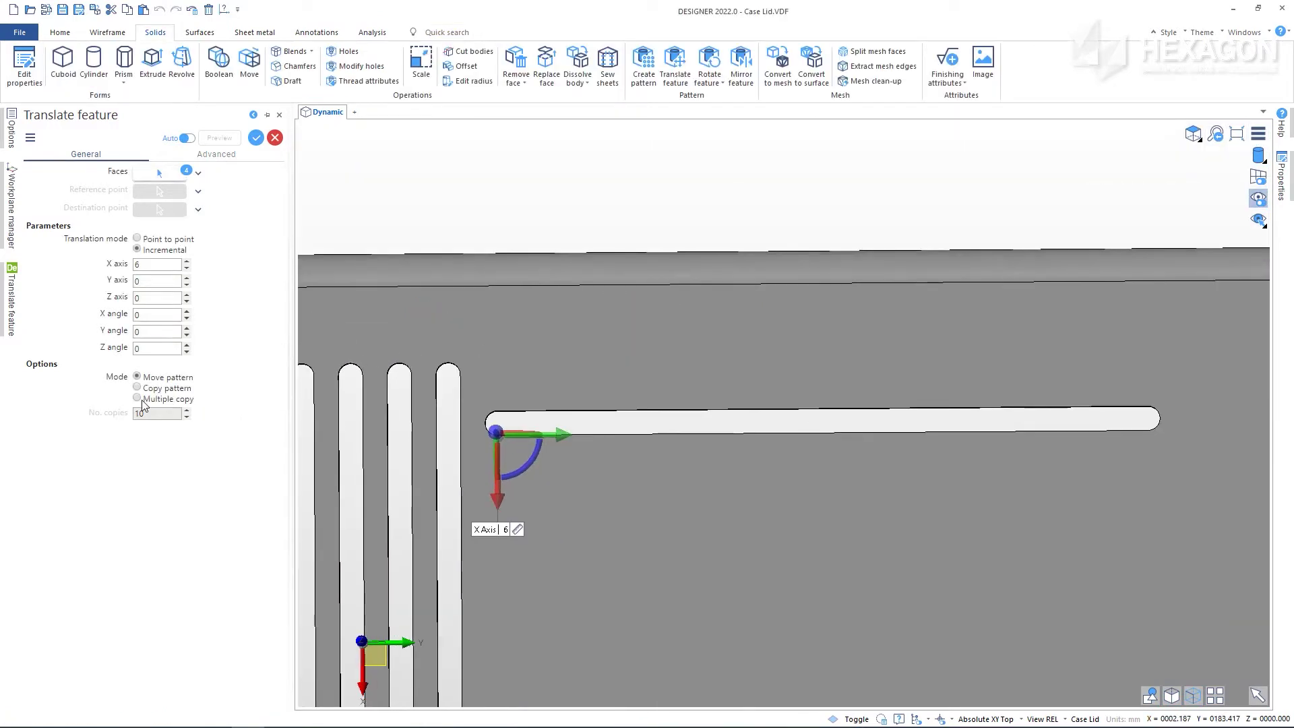
pyautogui.click(138, 400)
pyautogui.click(141, 413)
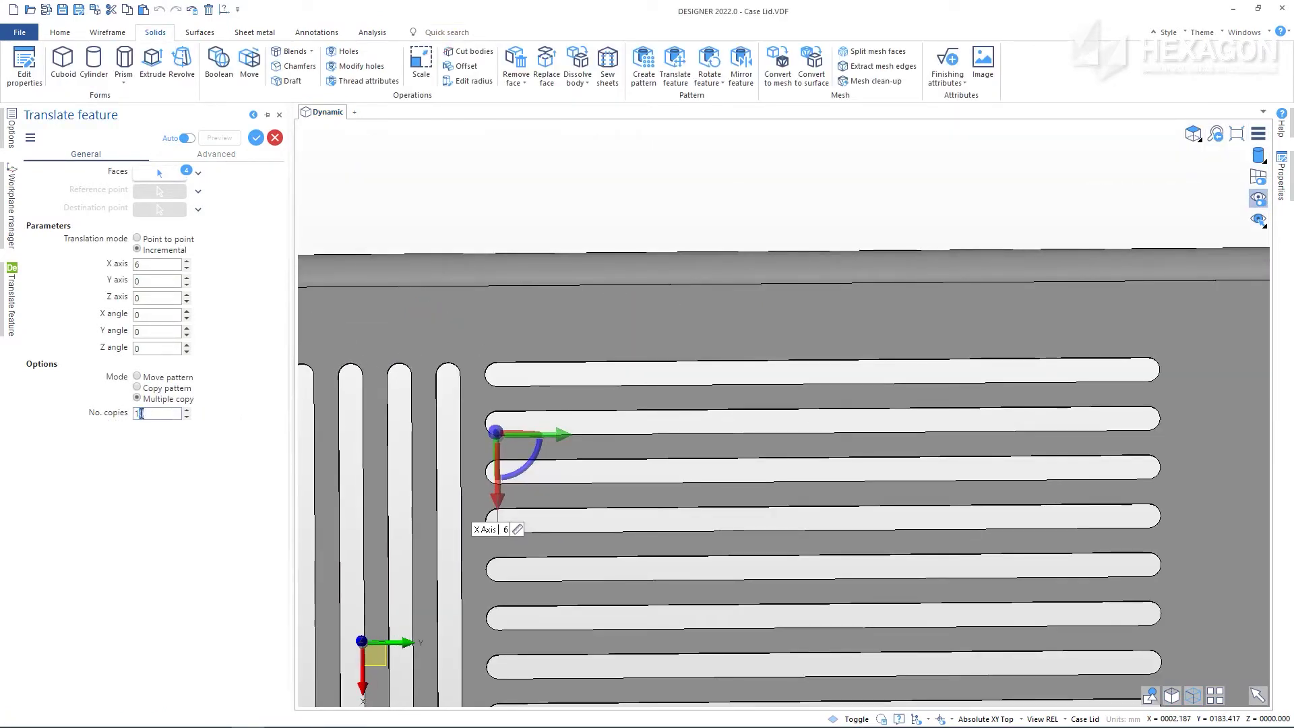
pyautogui.write('3')
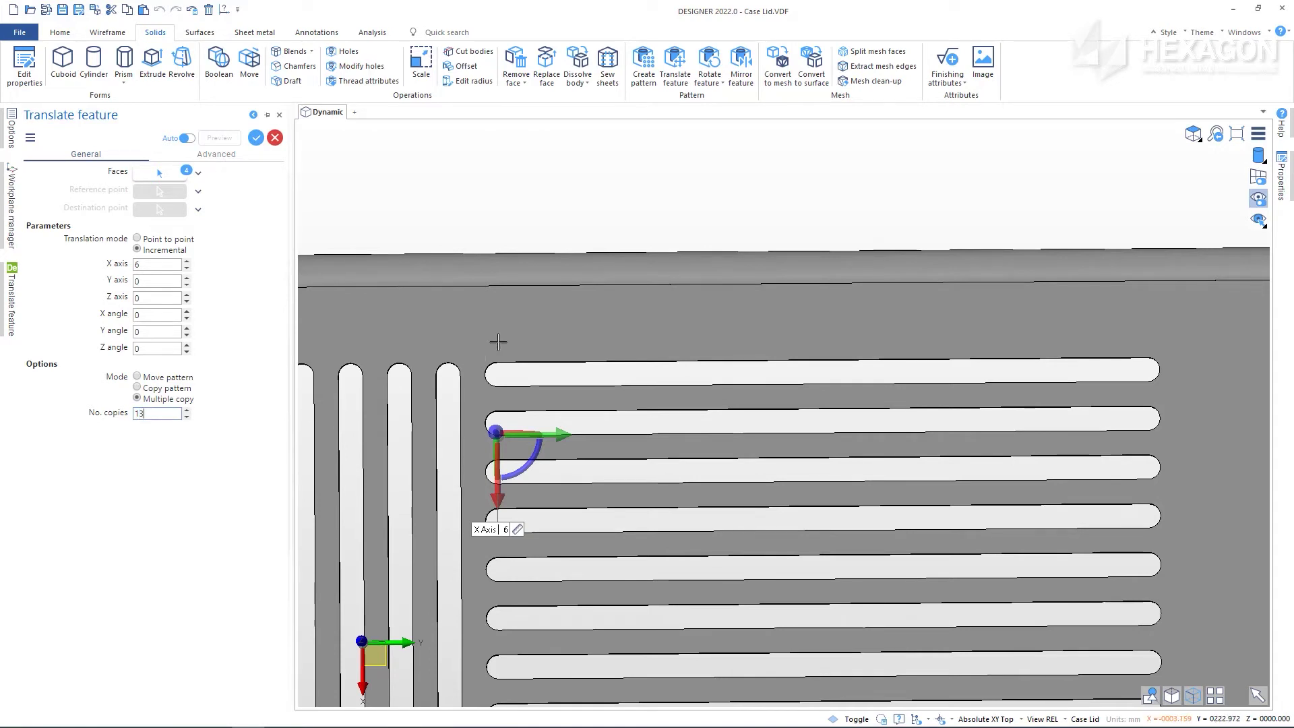
pyautogui.scroll(-5, 499, 338)
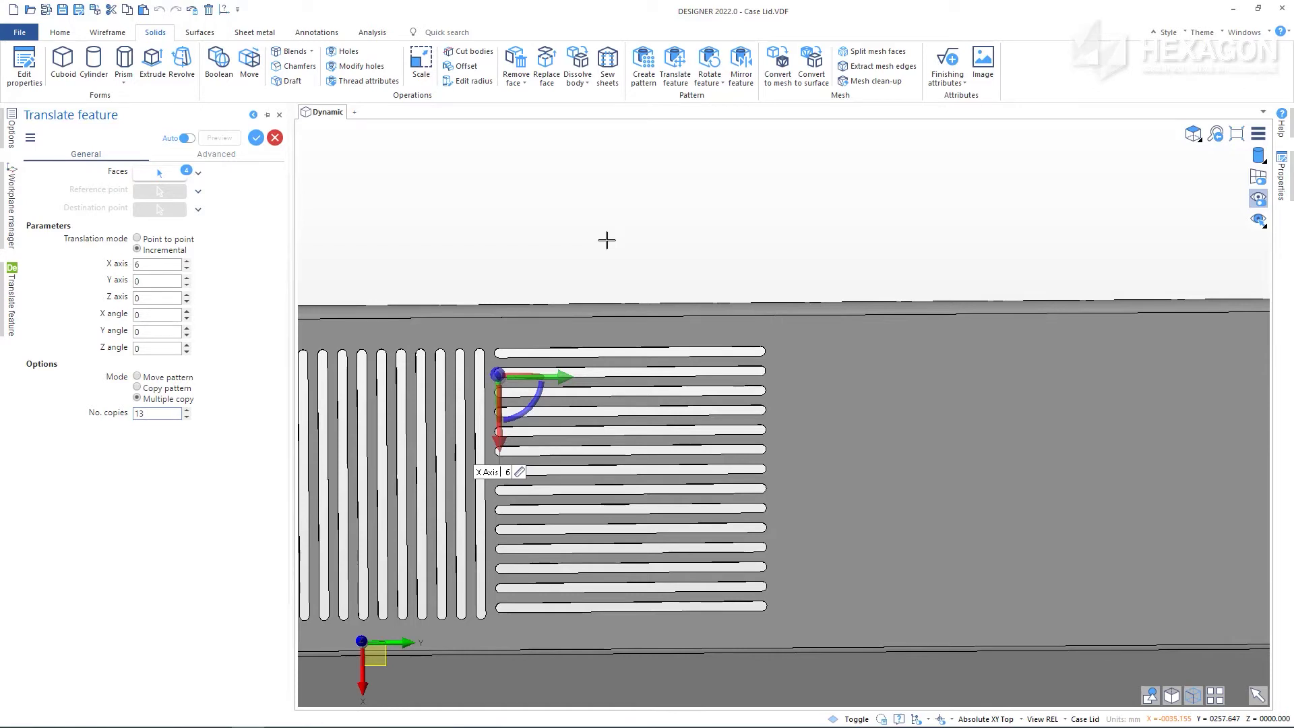
pyautogui.press('Return')
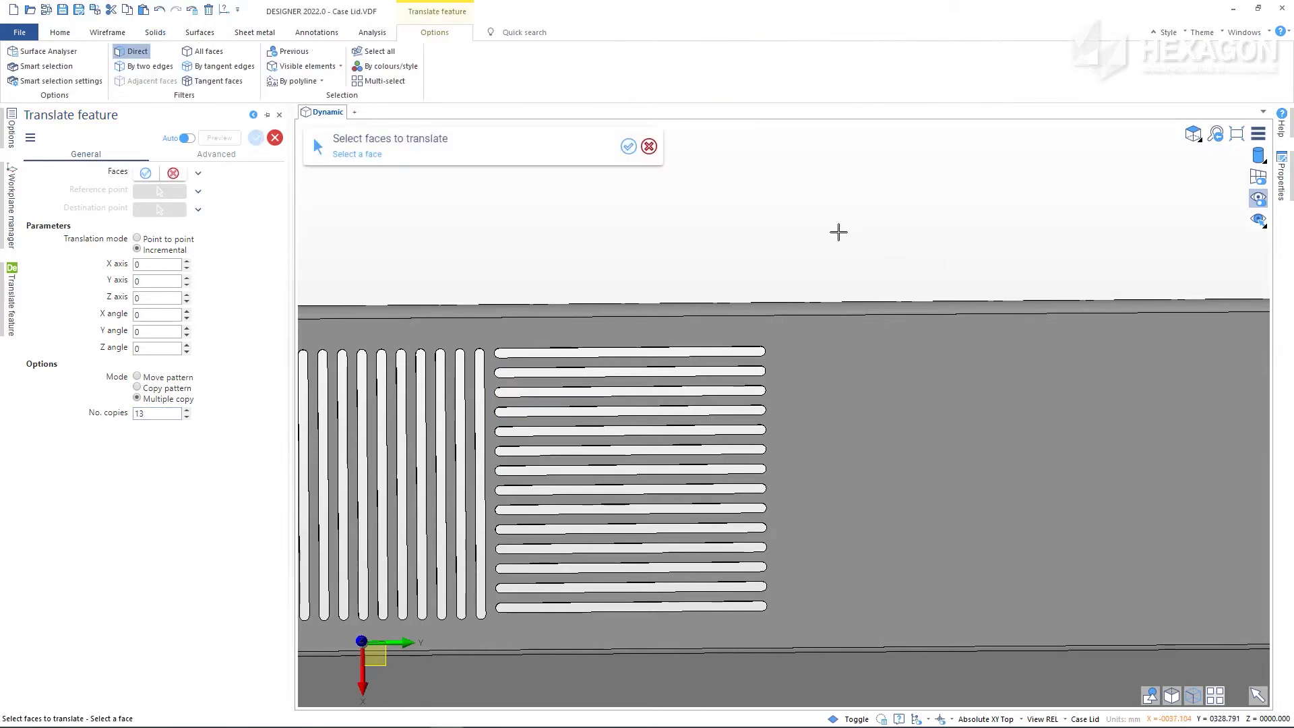
pyautogui.press('Escape')
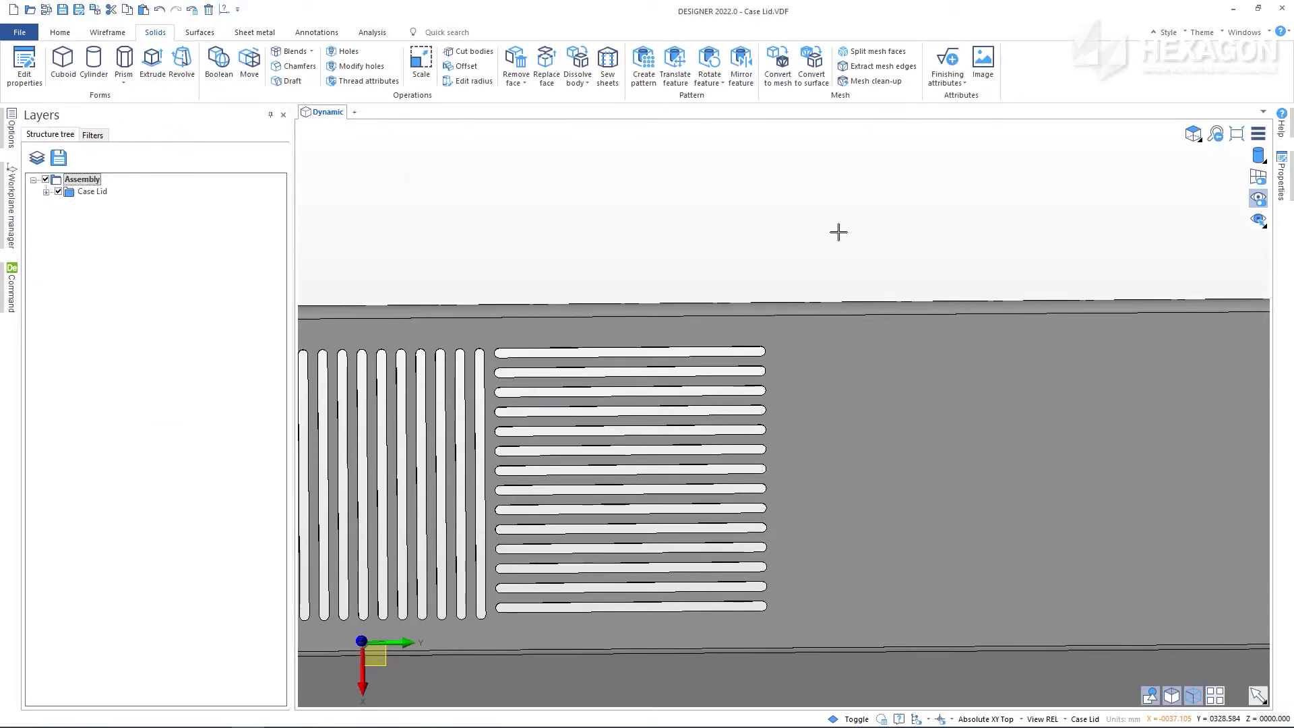
# Step: Start a blend on the large rectangular cutout's corner edge
pyautogui.scroll(-6, 839, 232)
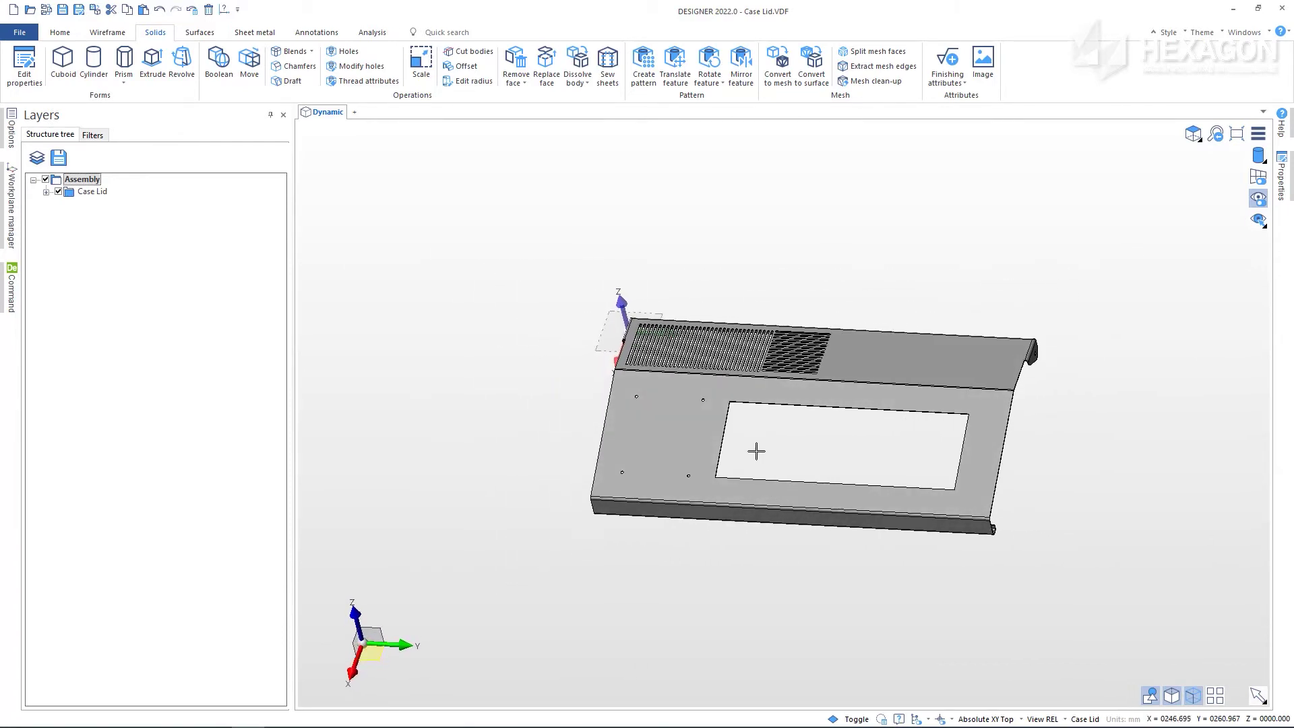
pyautogui.scroll(6, 734, 405)
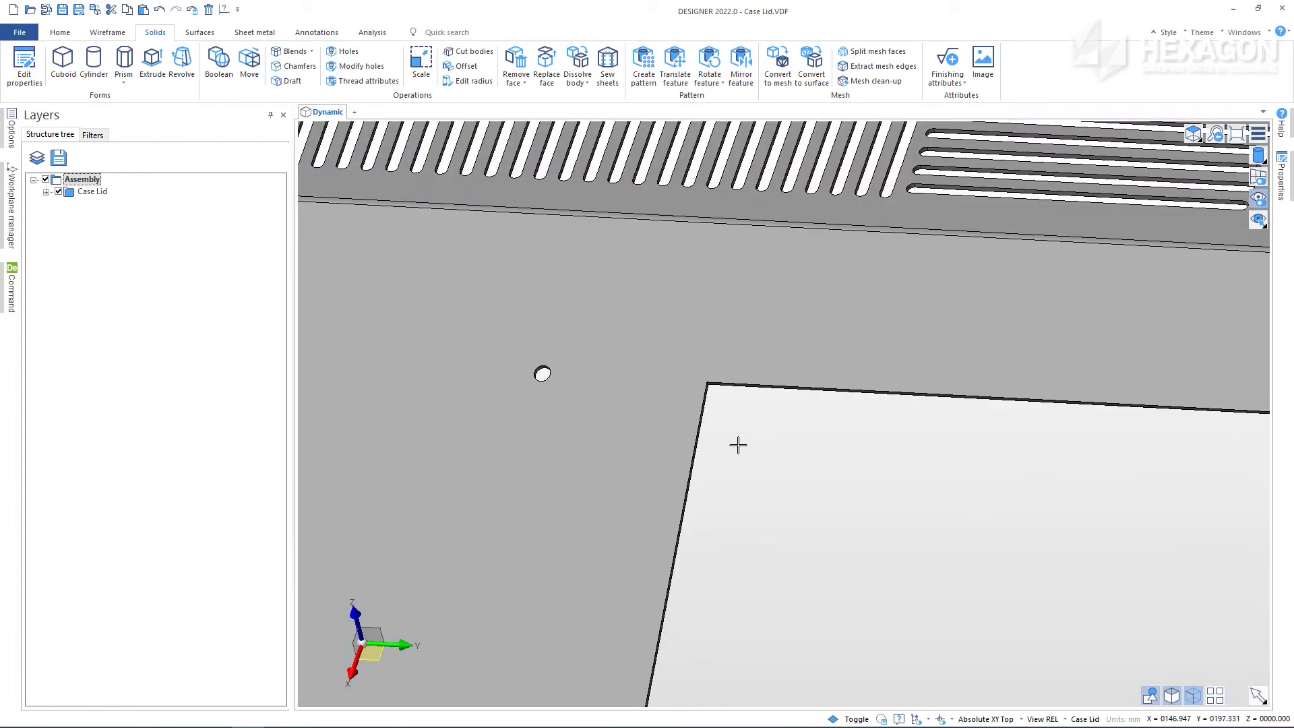
pyautogui.click(288, 52)
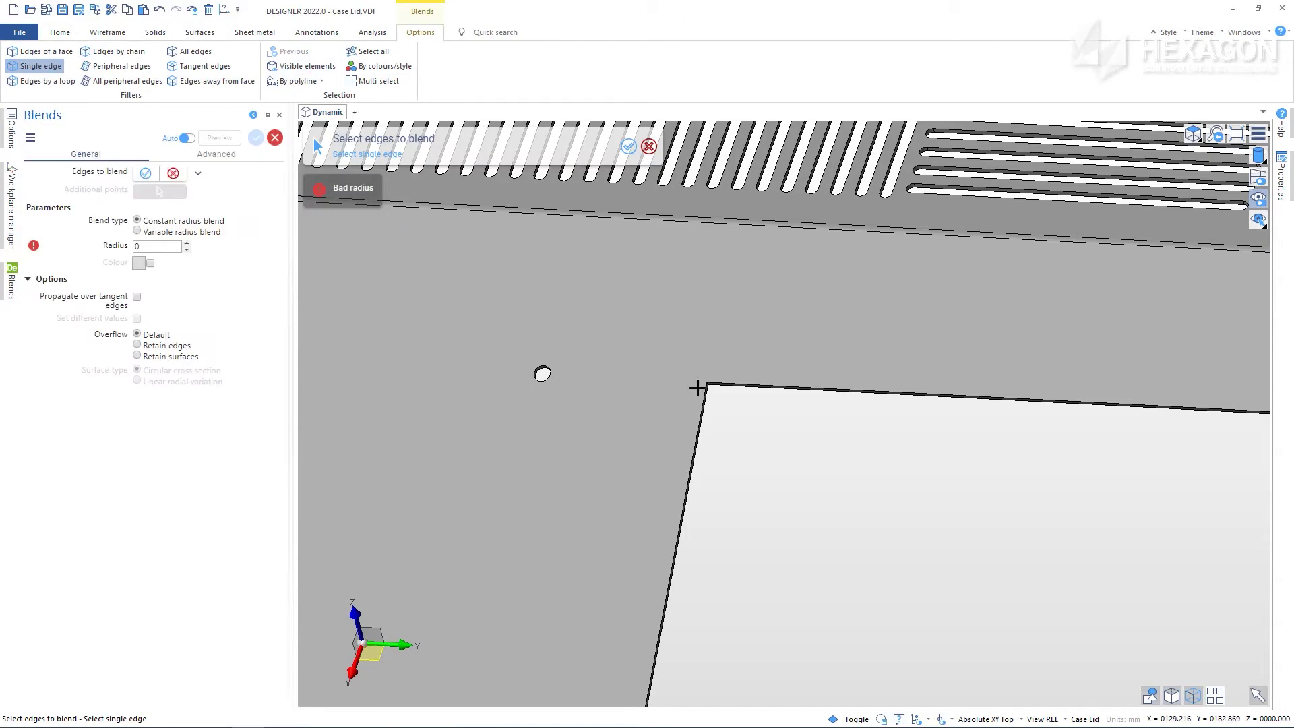
pyautogui.scroll(3, 703, 389)
pyautogui.scroll(3, 702, 389)
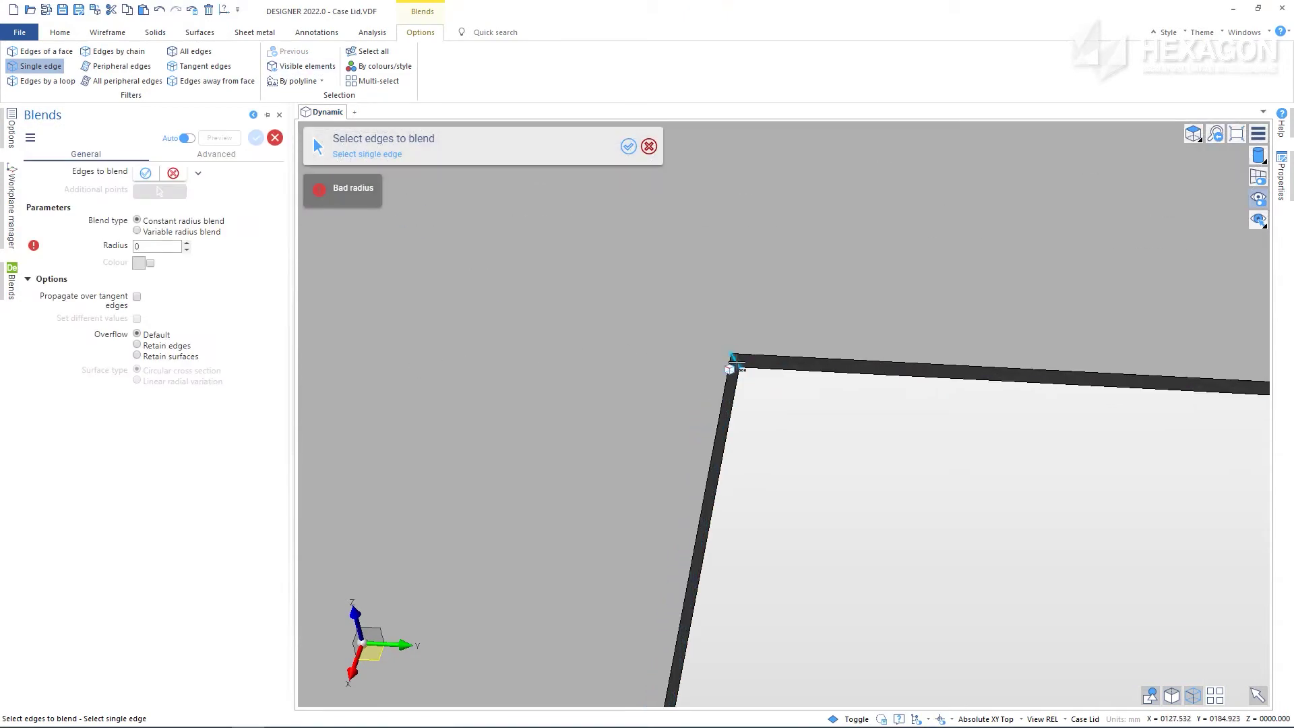
pyautogui.click(736, 363)
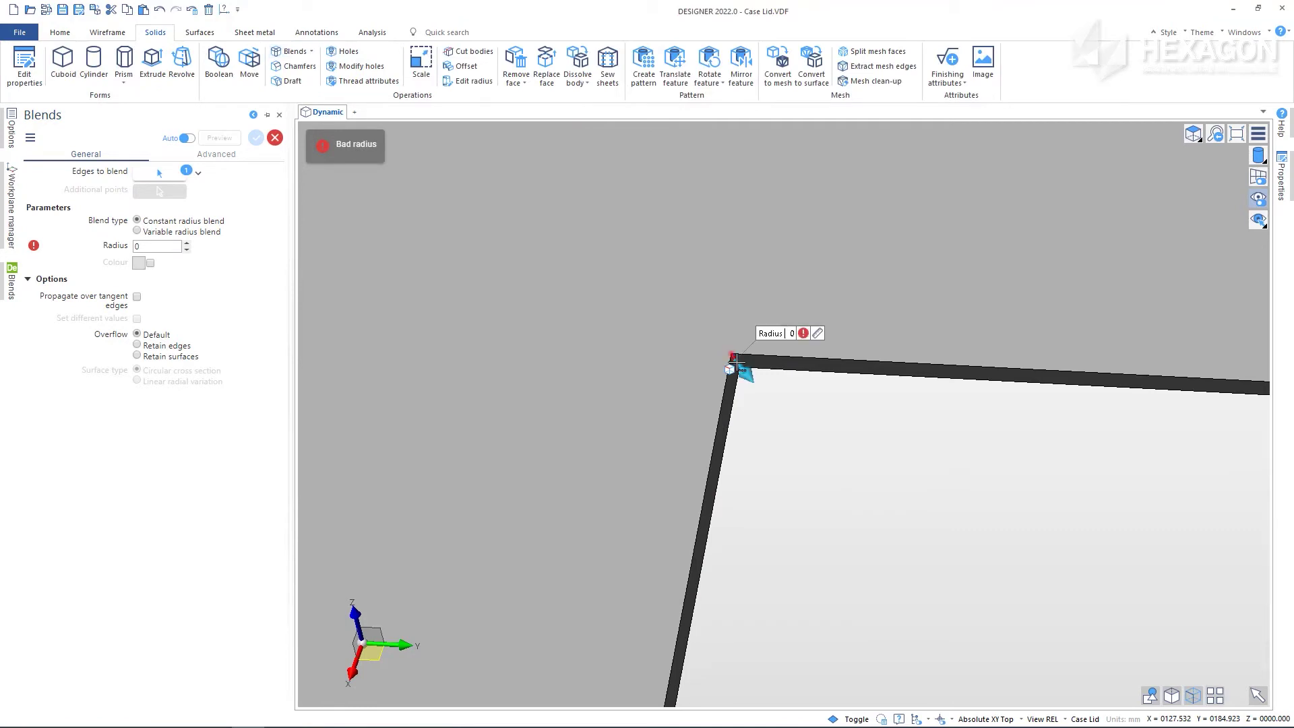
# Step: Take the 2 mm radius from the nearby hole and apply the corner blend
pyautogui.click(820, 335)
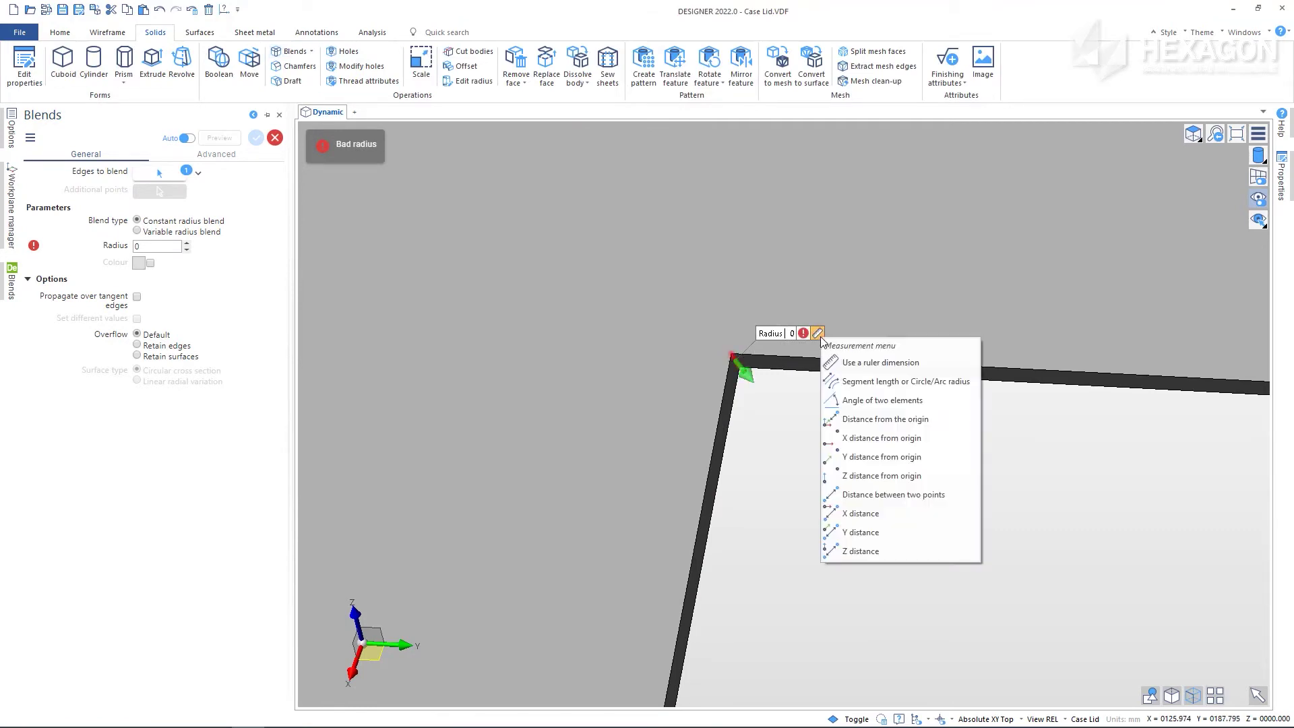
pyautogui.click(839, 382)
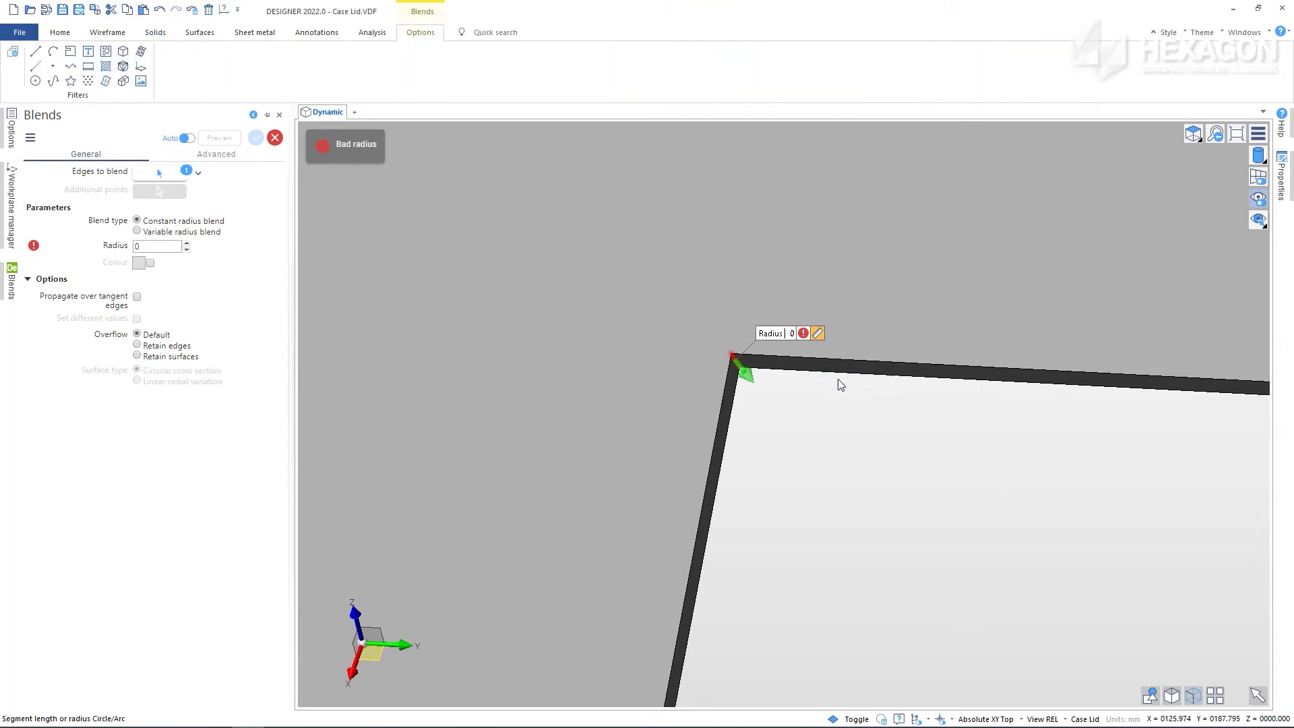
pyautogui.scroll(-4, 839, 379)
pyautogui.scroll(-1, 837, 379)
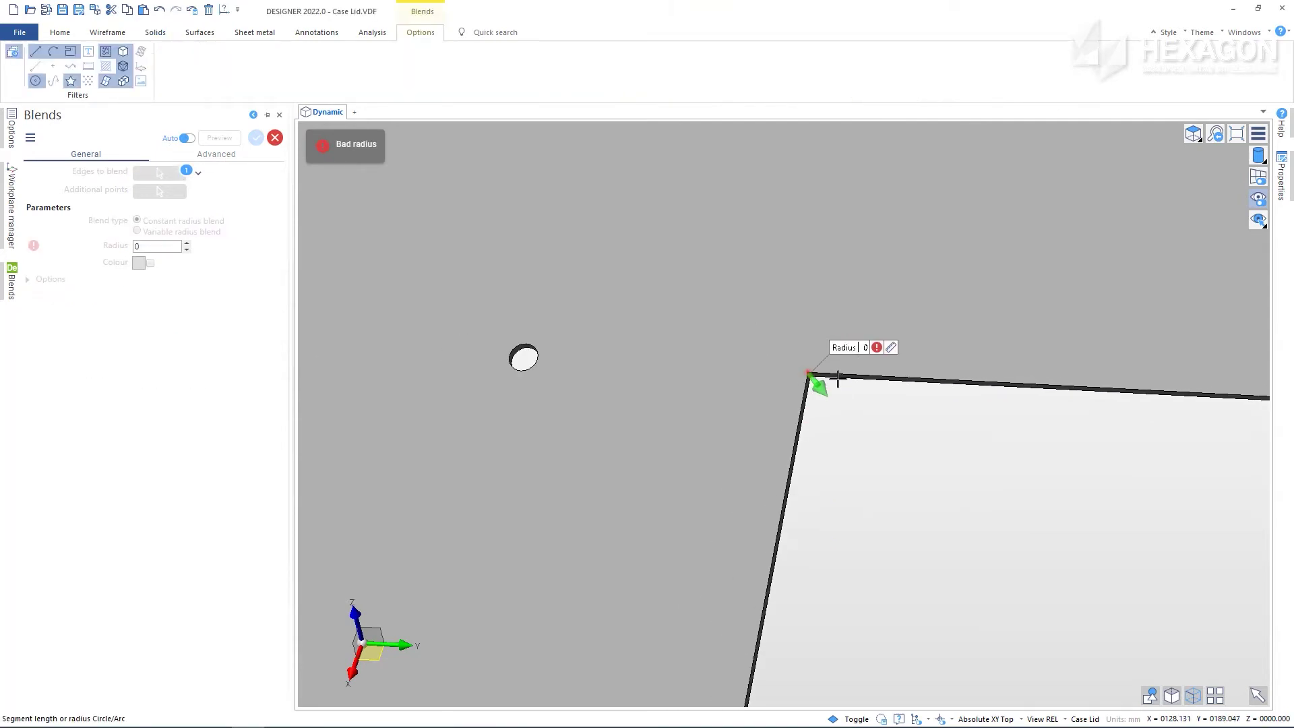
pyautogui.click(537, 345)
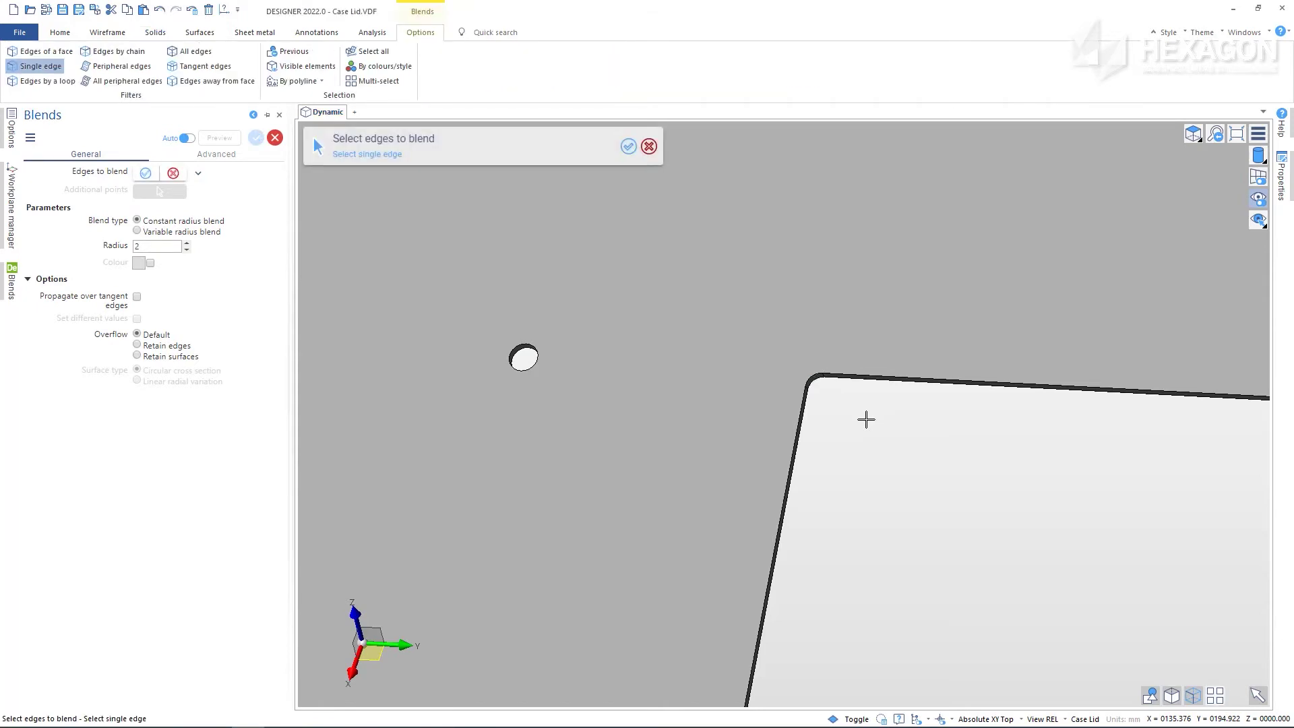
pyautogui.press('Escape')
# Step: Zoom and orbit to frame the whole Case Lid at an angle, then show the Sheet metal tools
pyautogui.scroll(-5, 866, 419)
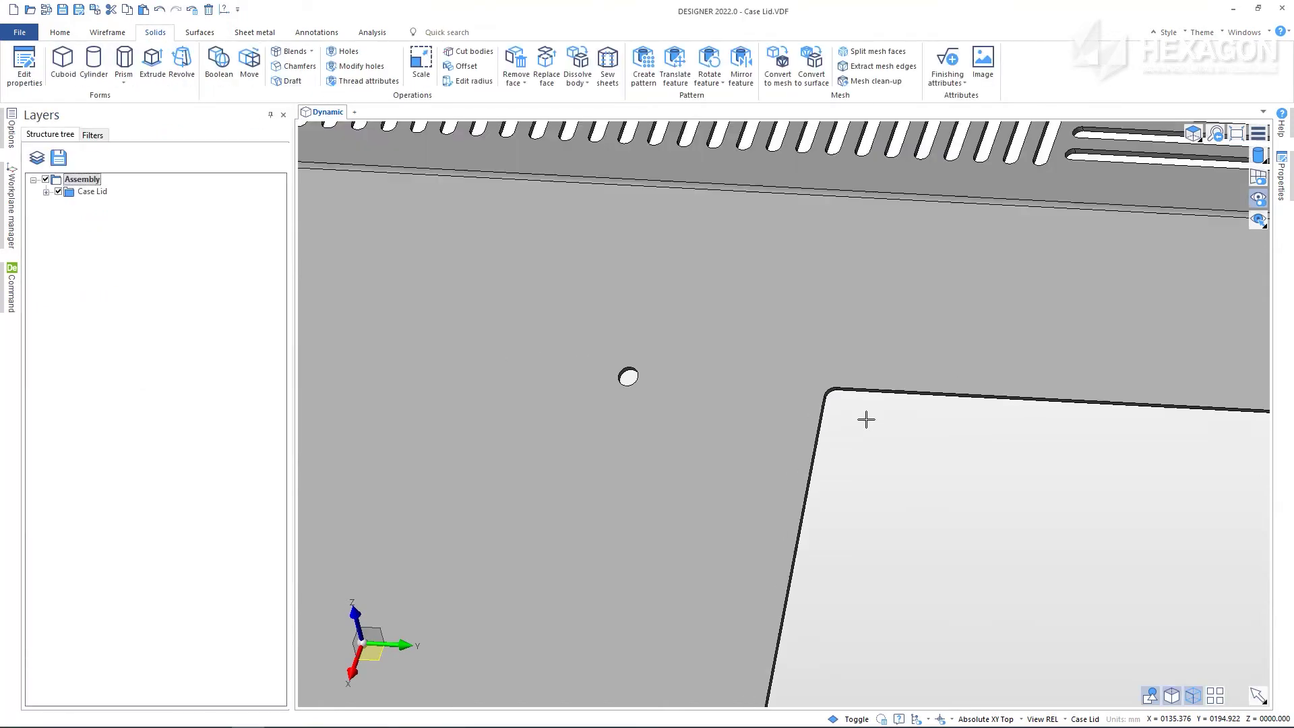
pyautogui.press('Left')
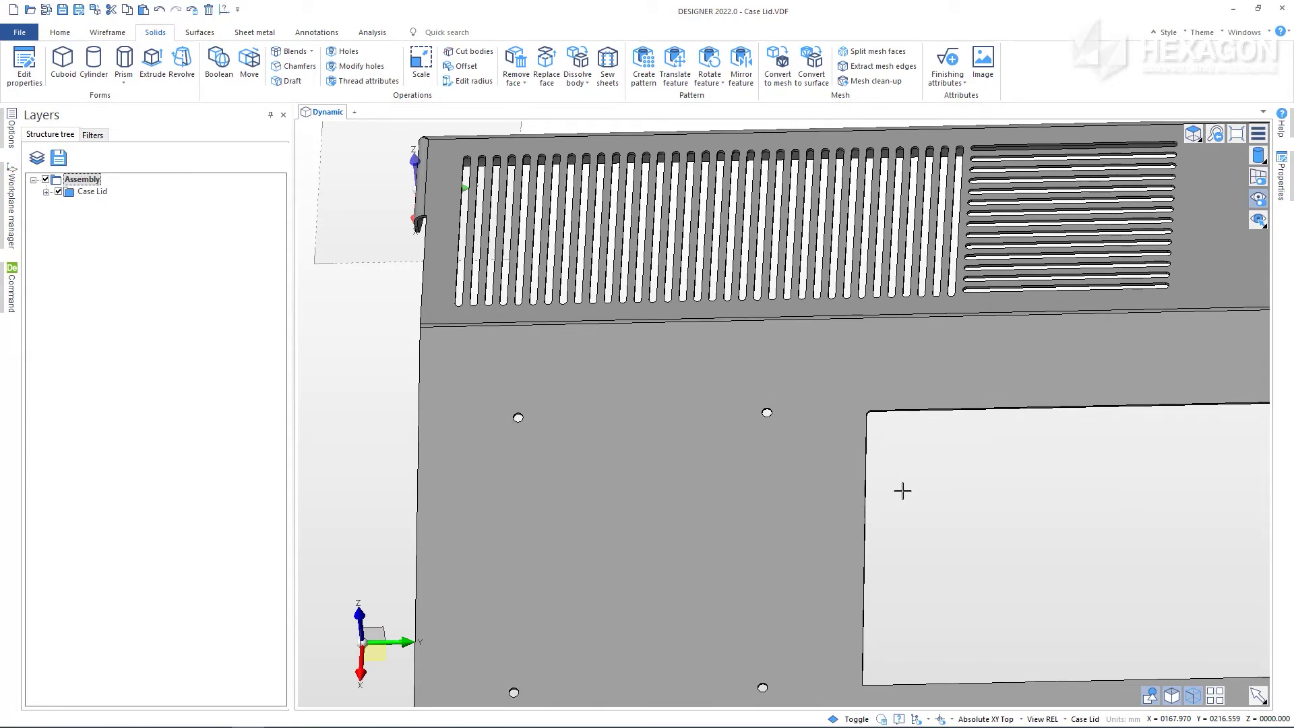
pyautogui.scroll(-4, 903, 490)
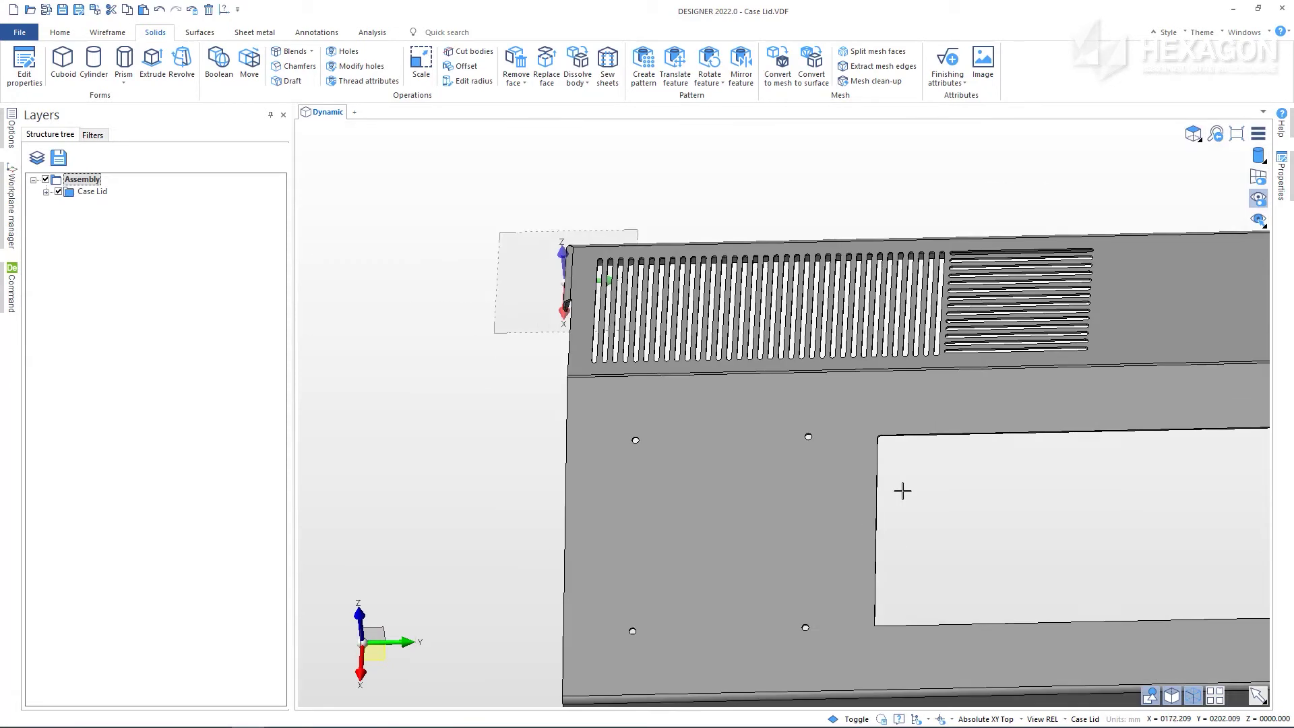
pyautogui.moveTo(1036, 509); pyautogui.dragTo(1056, 508, button='middle')
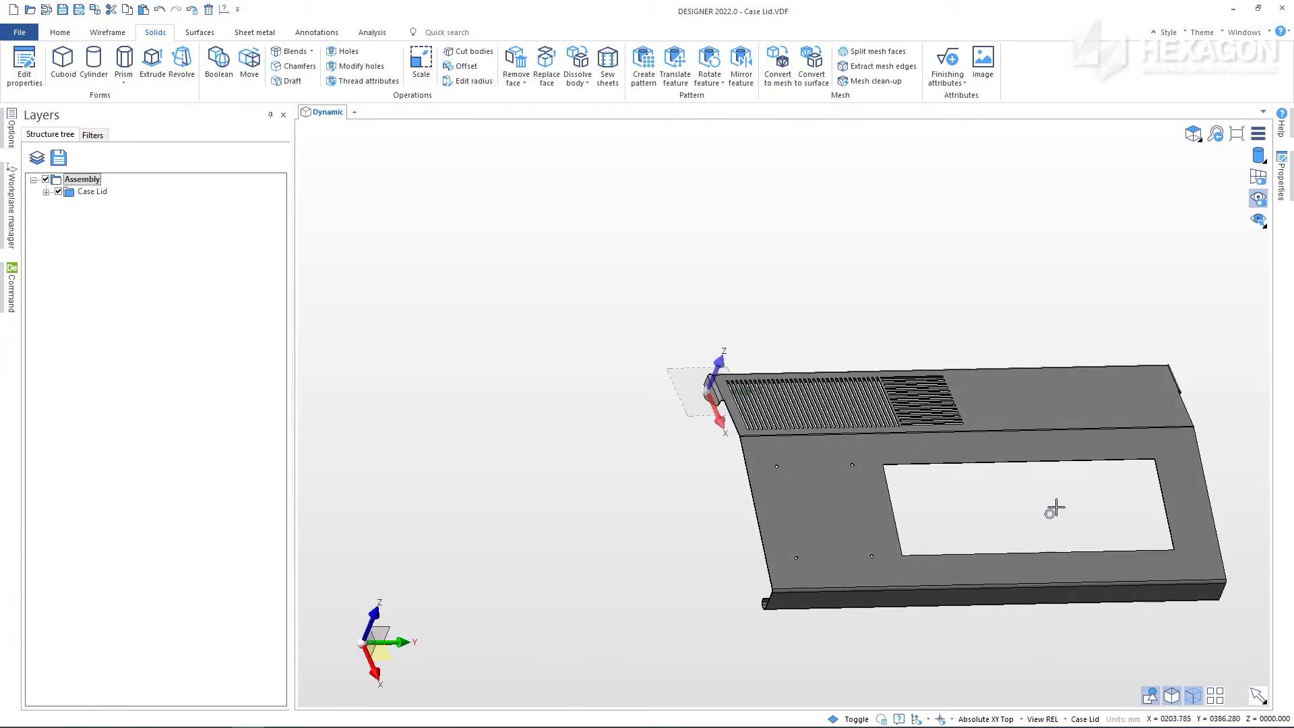
pyautogui.moveTo(1055, 508); pyautogui.dragTo(1058, 512, button='middle')
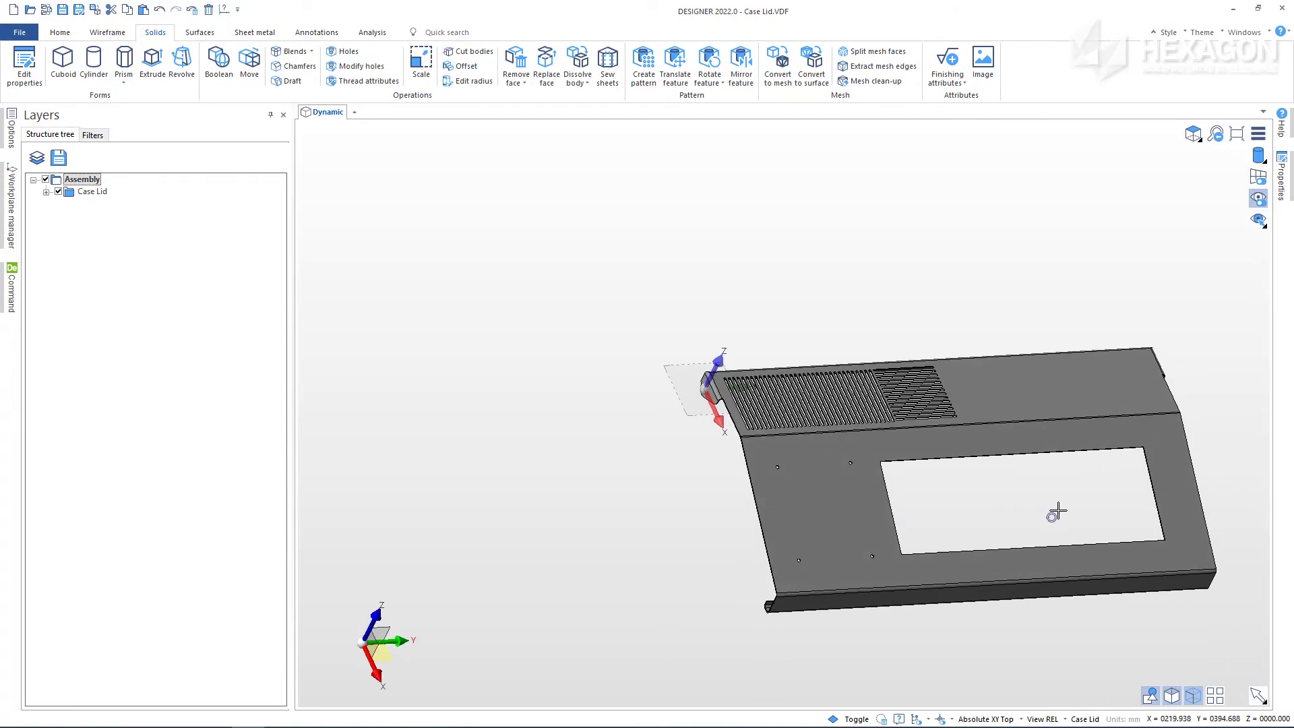
pyautogui.click(262, 35)
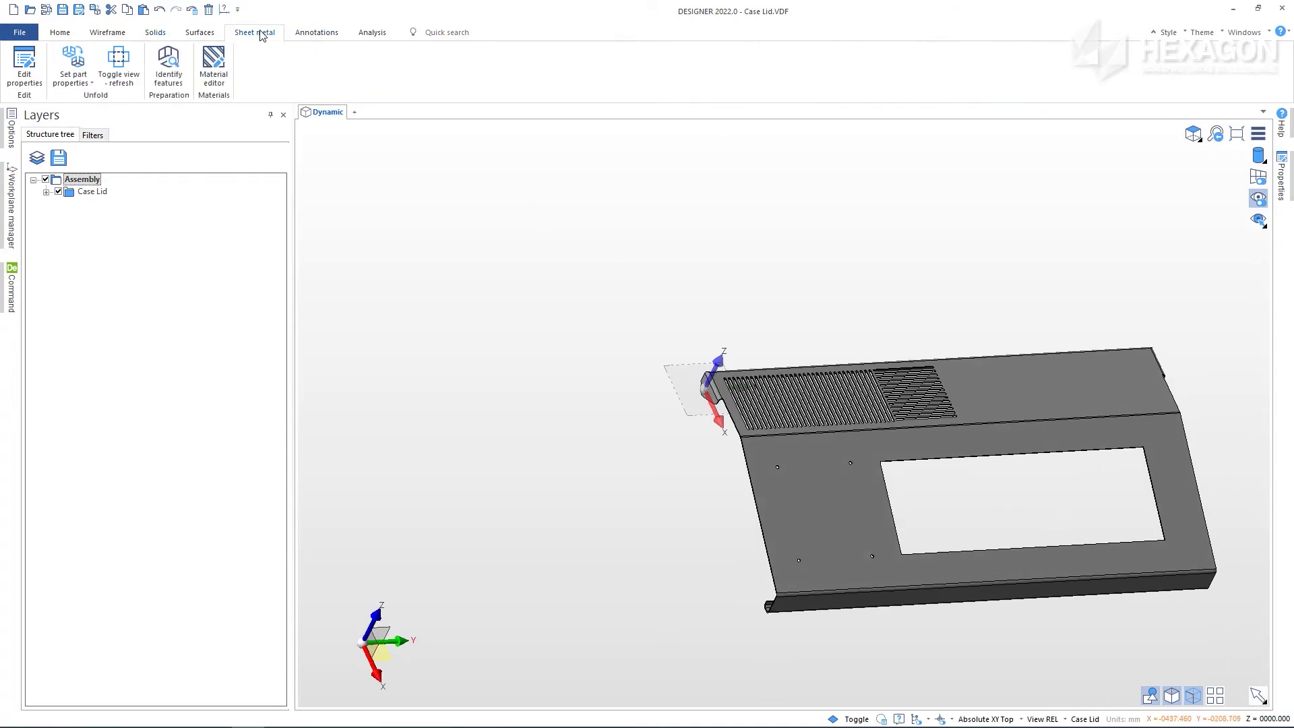
# Step: Give the lid sheet-metal properties: 1.2 mm default steel, Tool based result unfolding, V-width 12
pyautogui.click(79, 61)
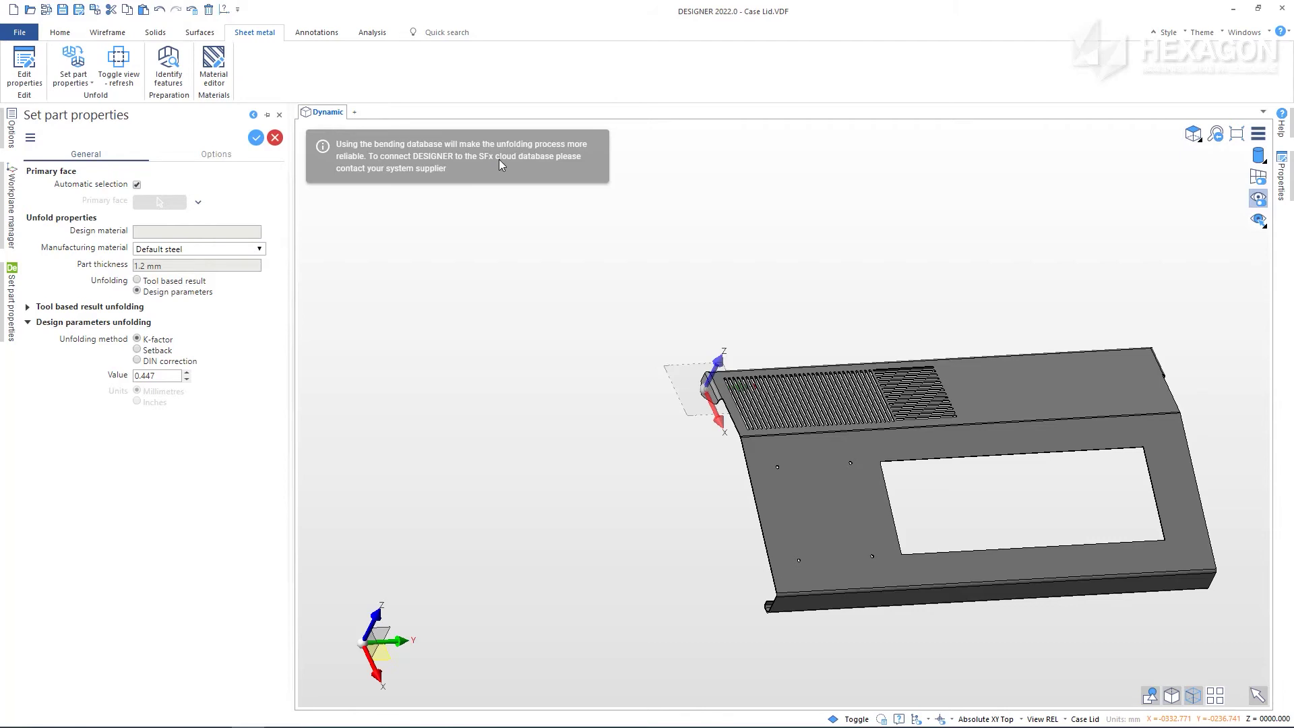
pyautogui.click(137, 280)
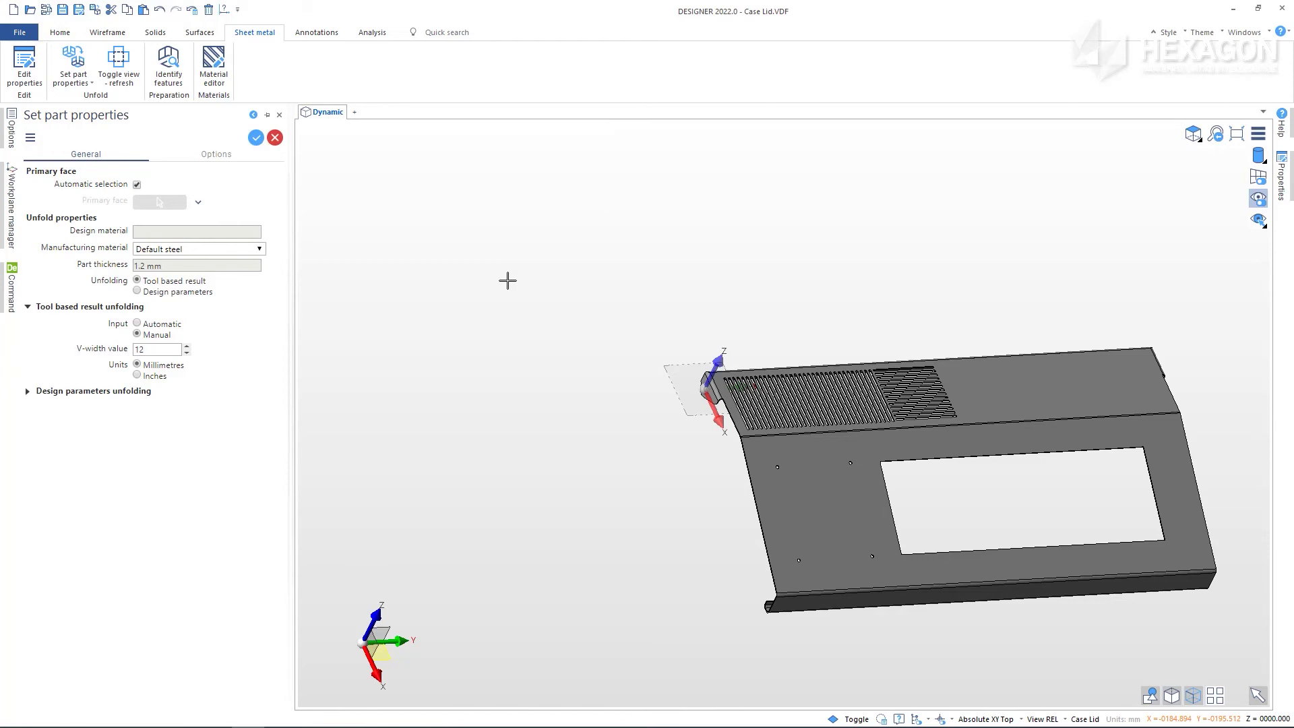
pyautogui.press('Return')
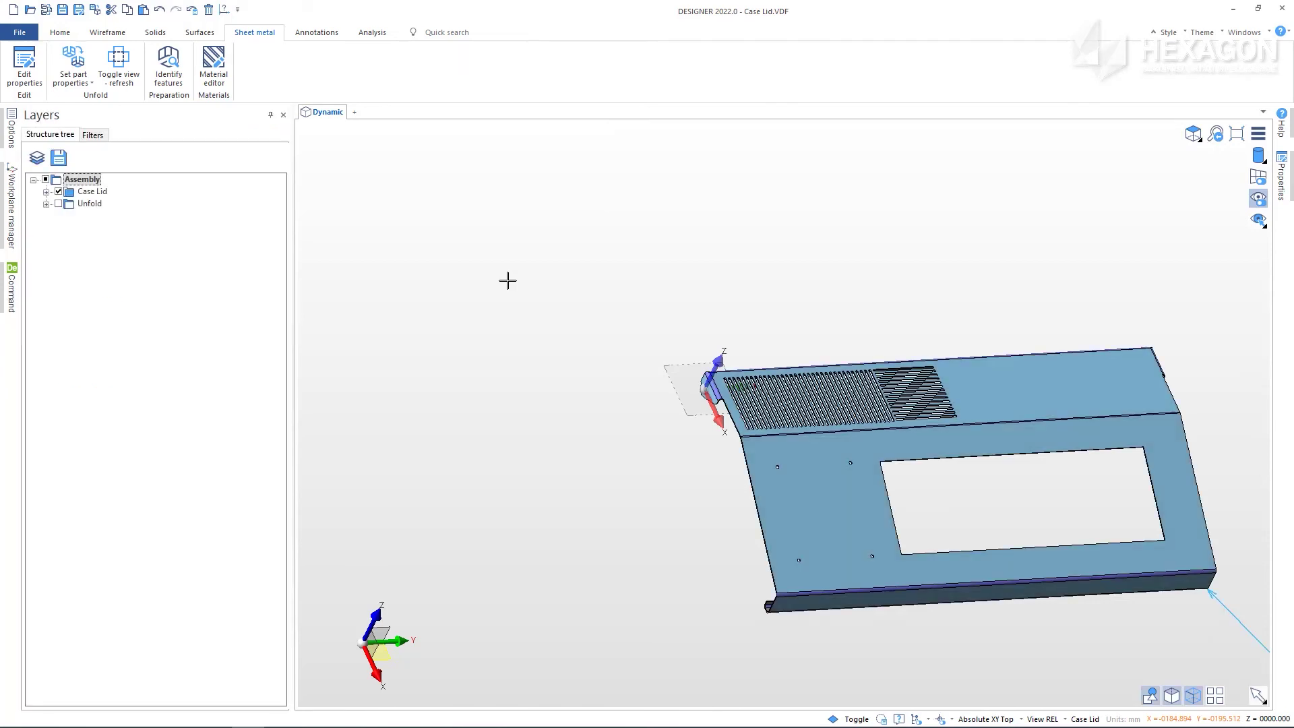
# Step: Toggle the lid into its unfolded flat blank and view it from the Top
pyautogui.click(119, 59)
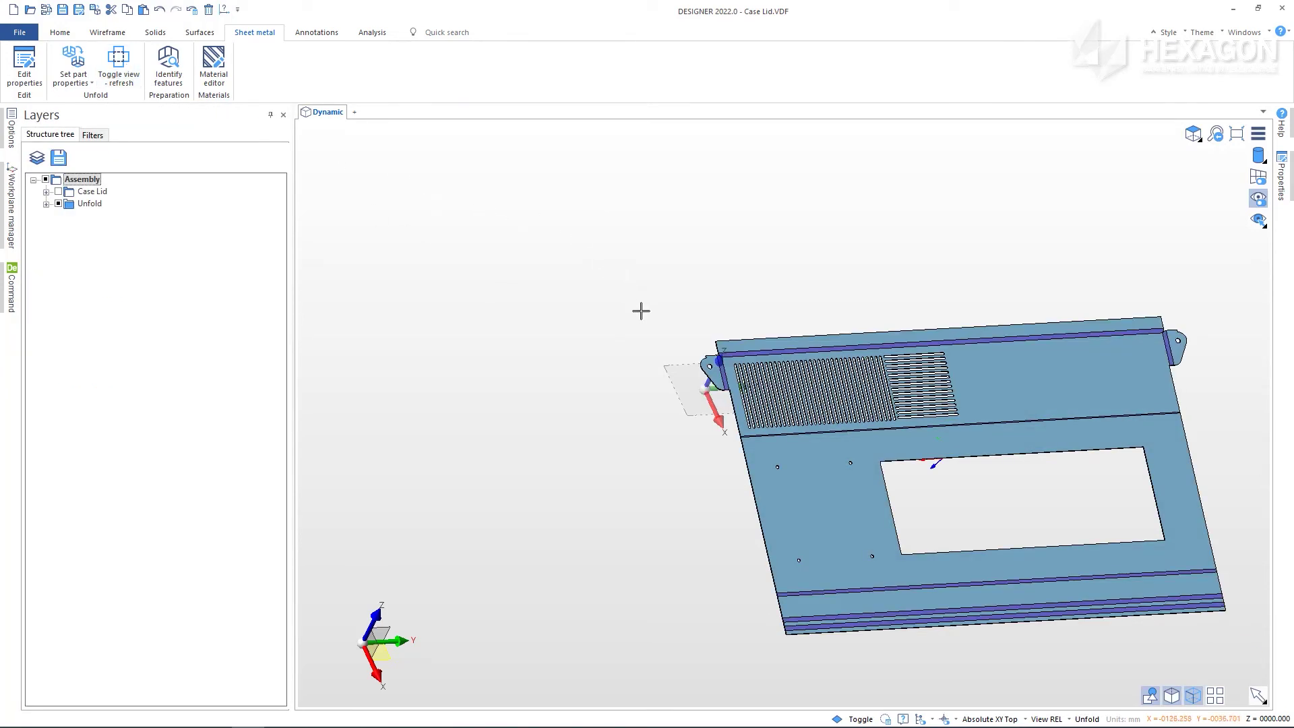
pyautogui.click(1197, 137)
pyautogui.click(1194, 155)
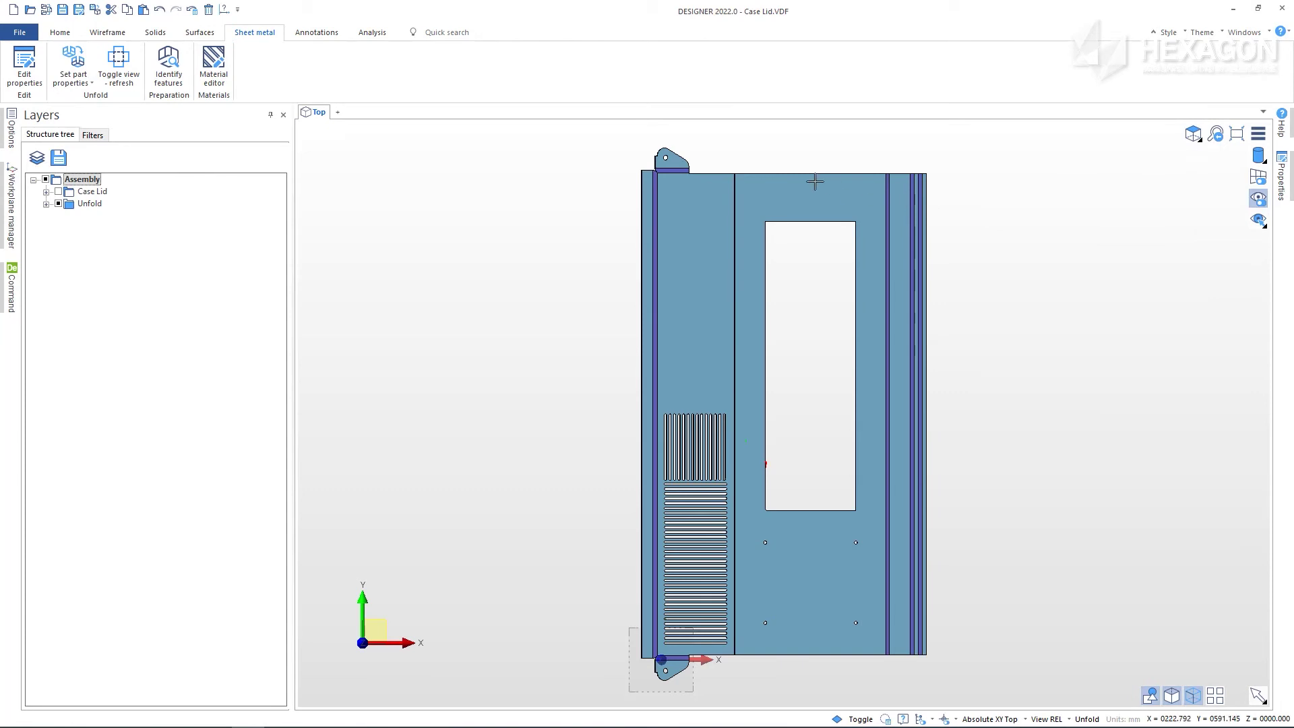
# Step: Start a Distance 3D measurement with the blank's left edge as First entity
pyautogui.click(225, 11)
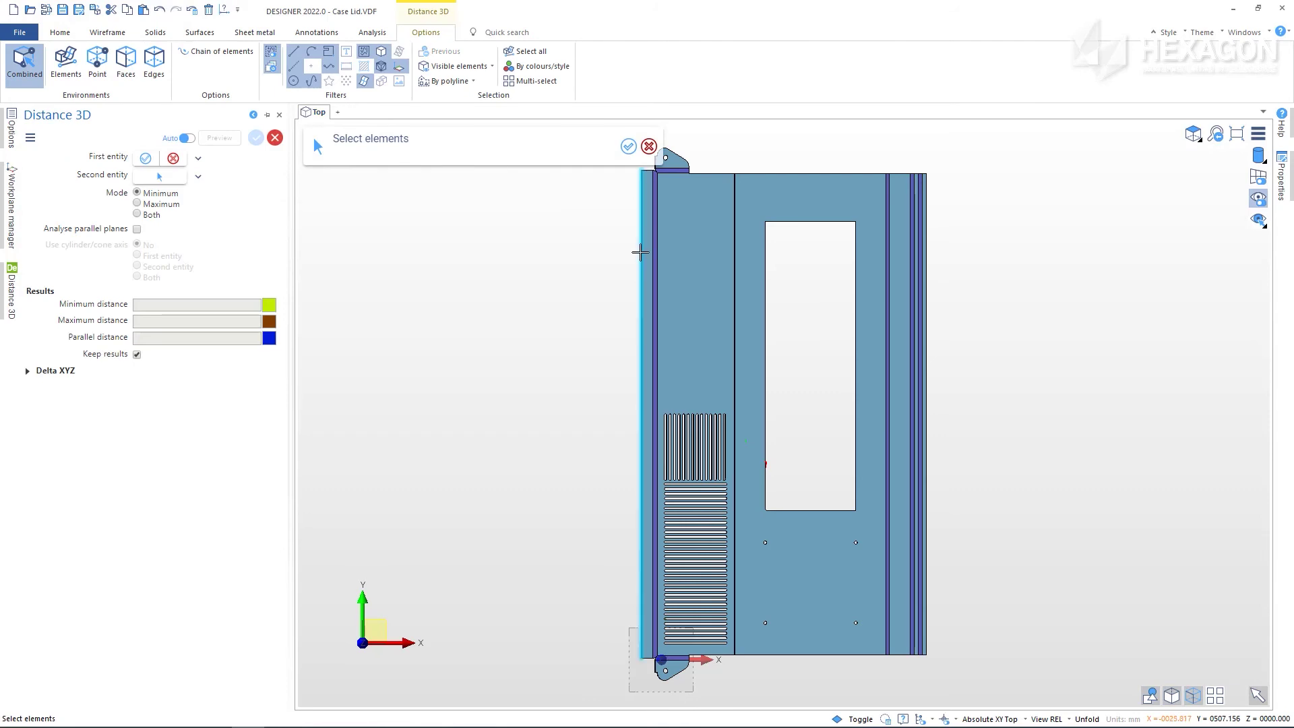
pyautogui.click(641, 252)
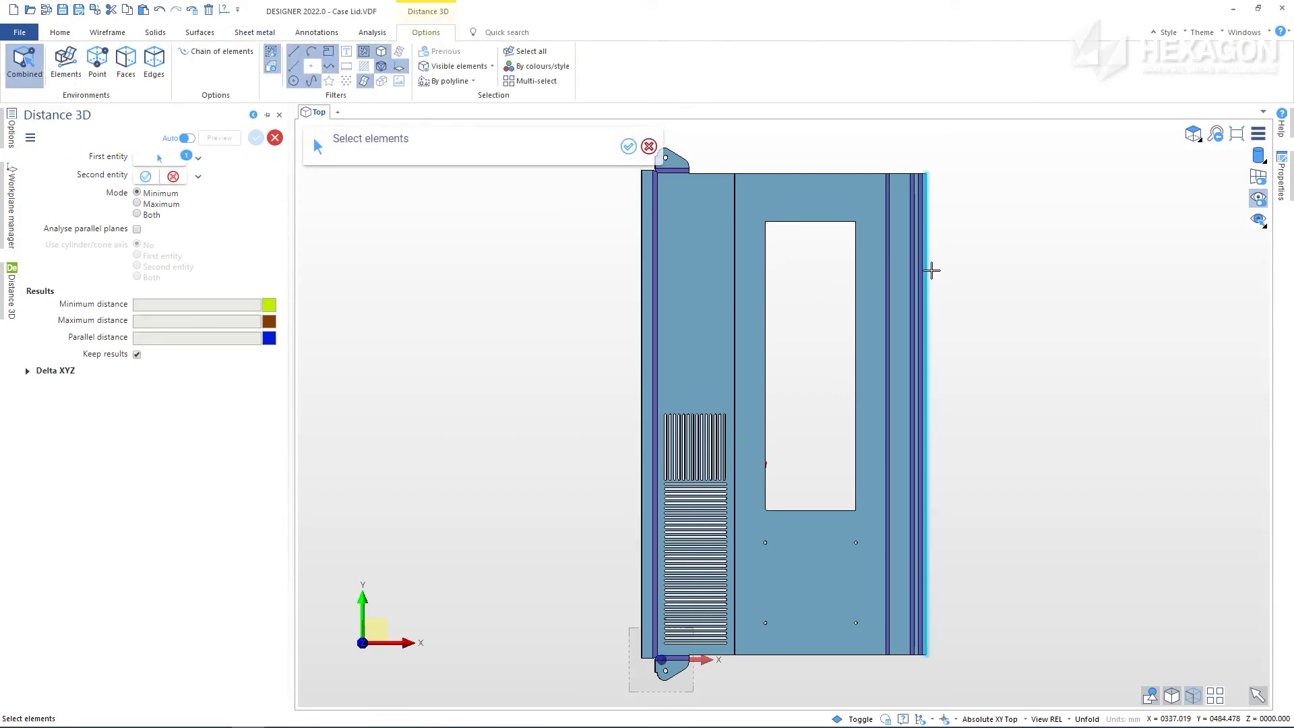